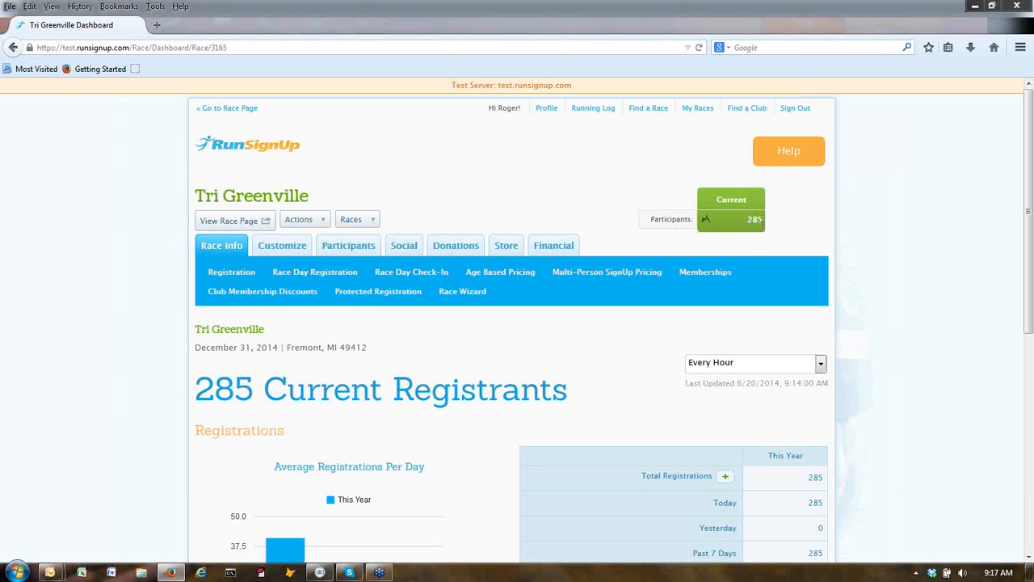
Review the race's events in the setup wizard, then return to the race dashboard.
click(461, 296)
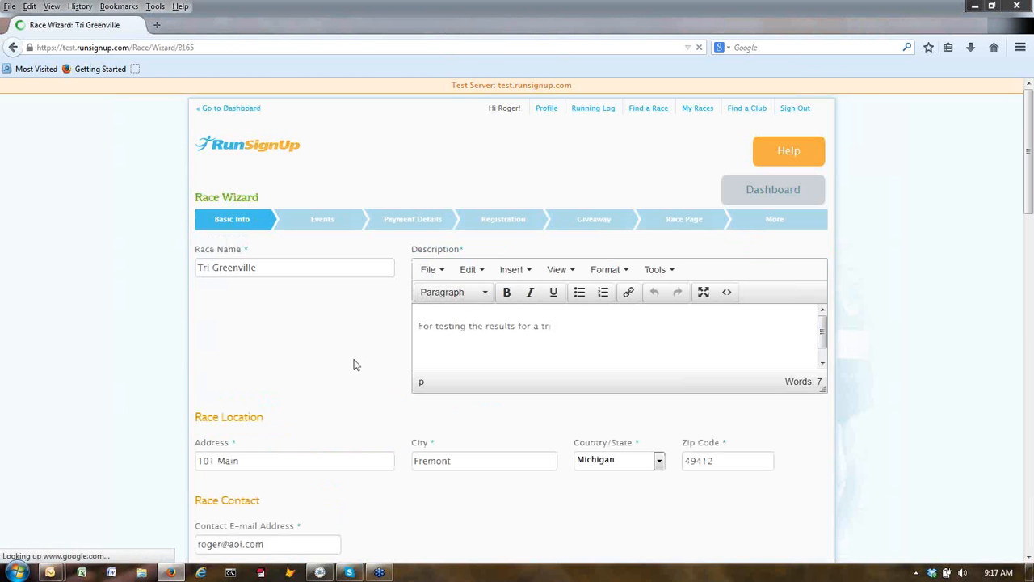
scroll(353, 365, down, 10)
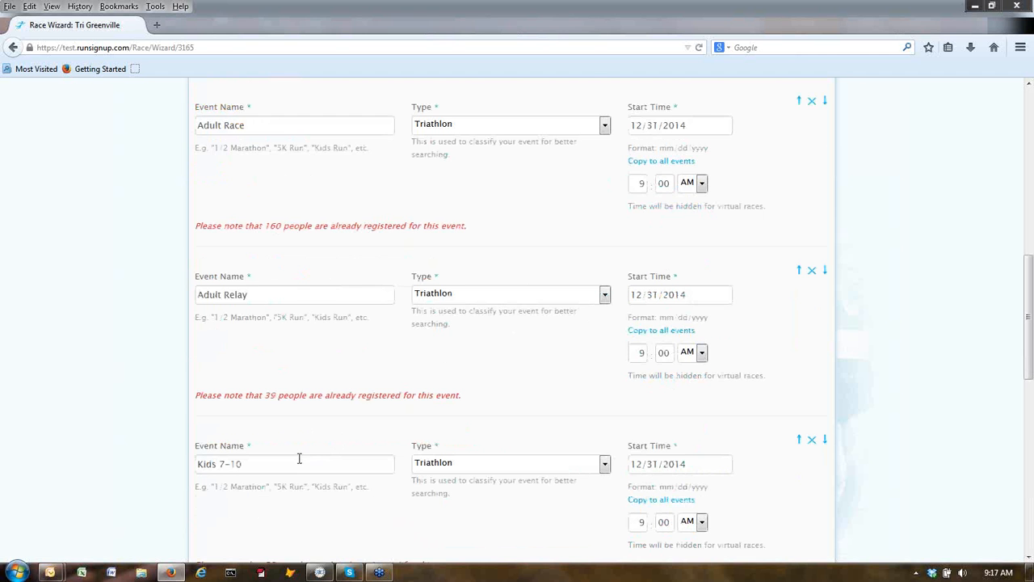
scroll(298, 453, down, 4)
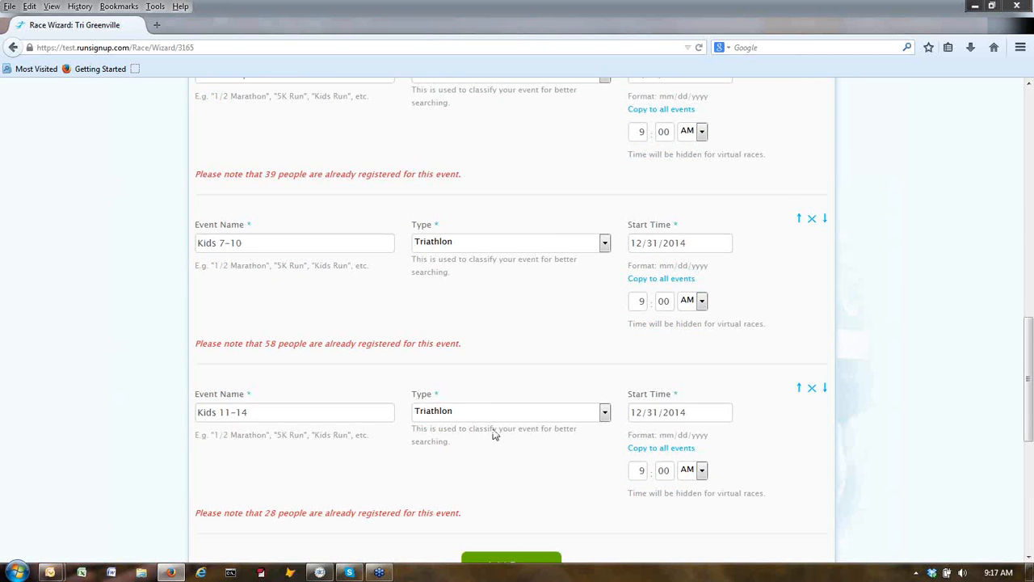
scroll(491, 428, up, 6)
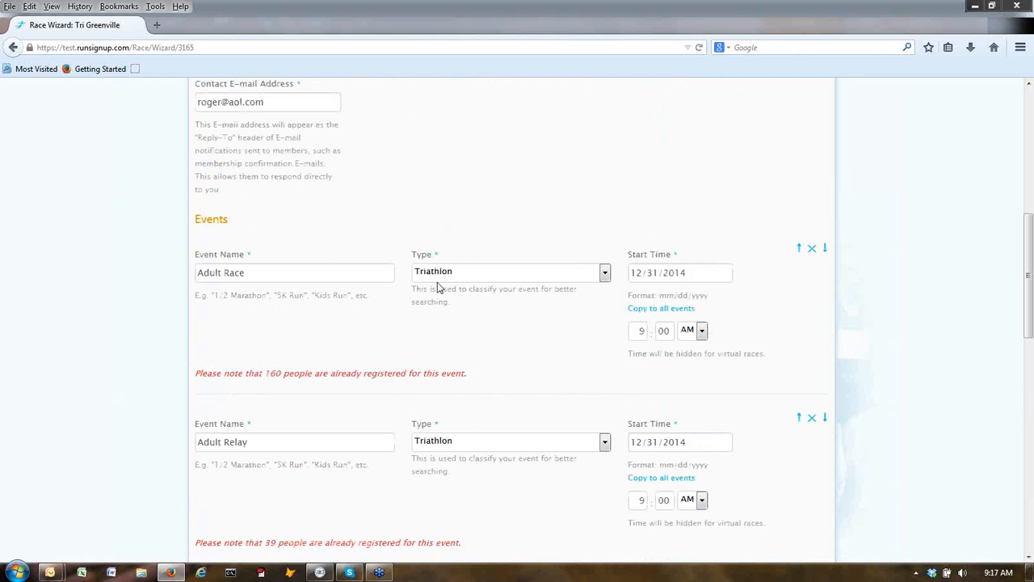
scroll(461, 313, up, 2)
scroll(461, 313, up, 6)
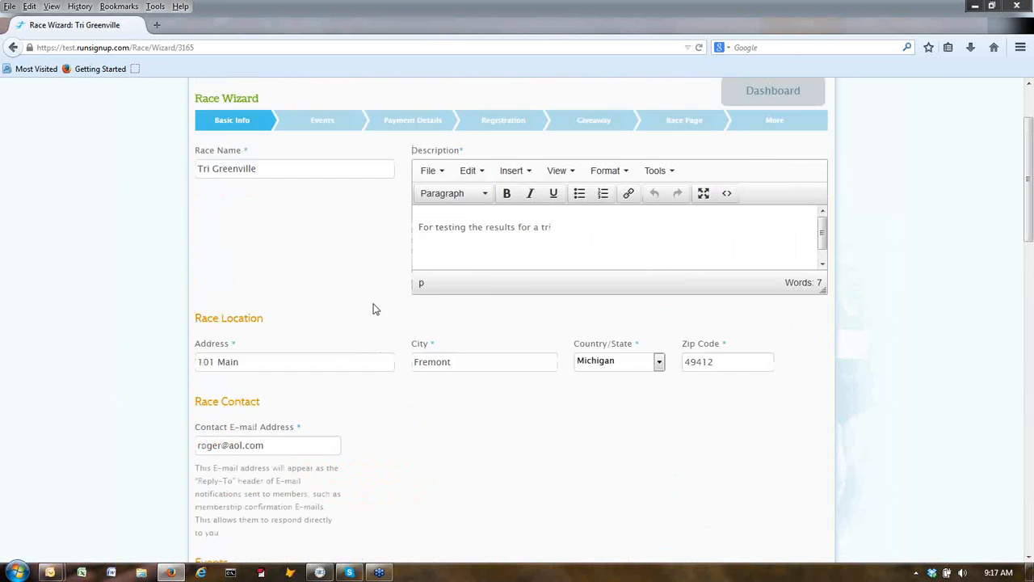
click(730, 191)
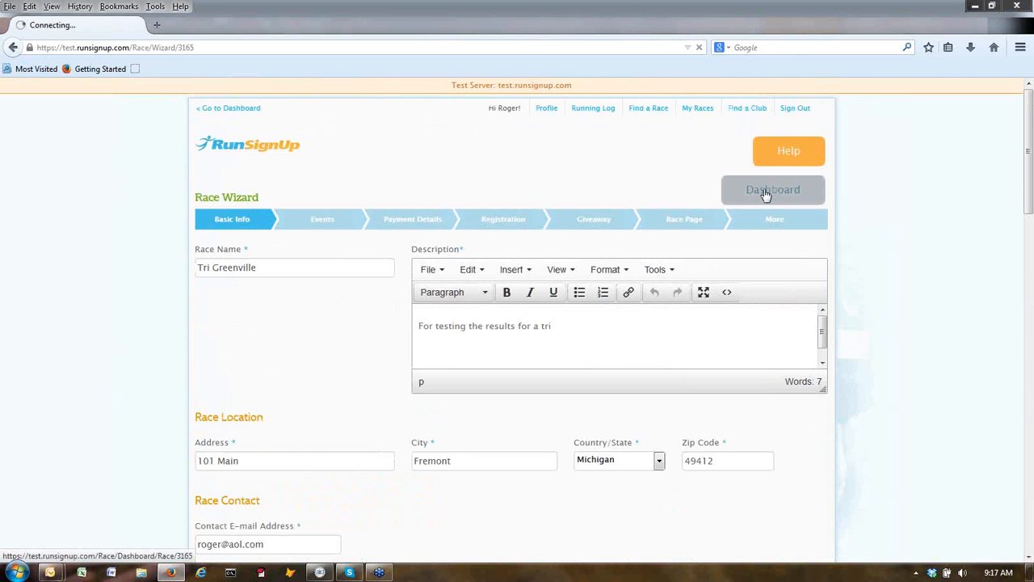
Open the Set up Race Groups form for the Adult Relay team group and scroll through it.
click(340, 245)
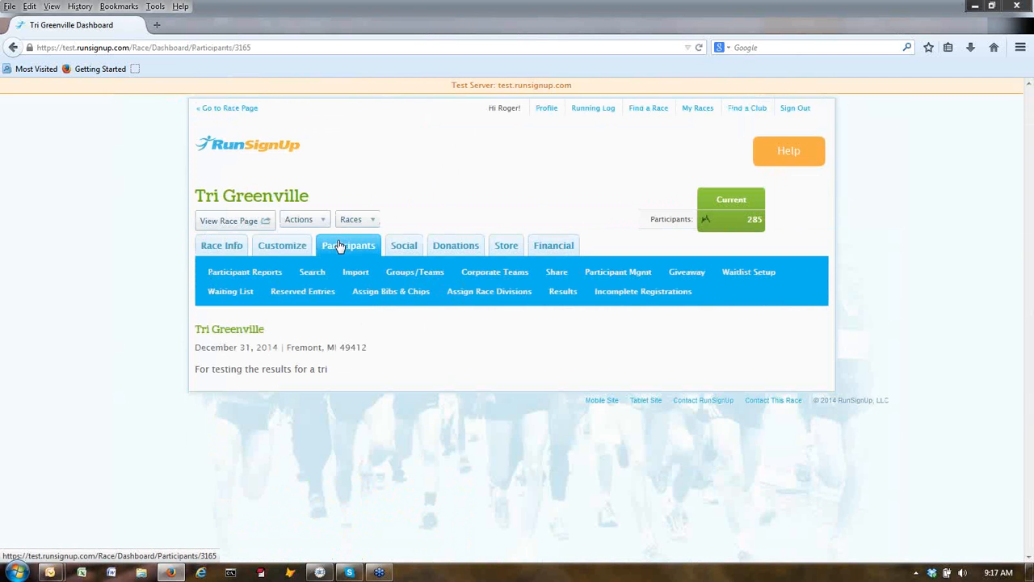
click(417, 279)
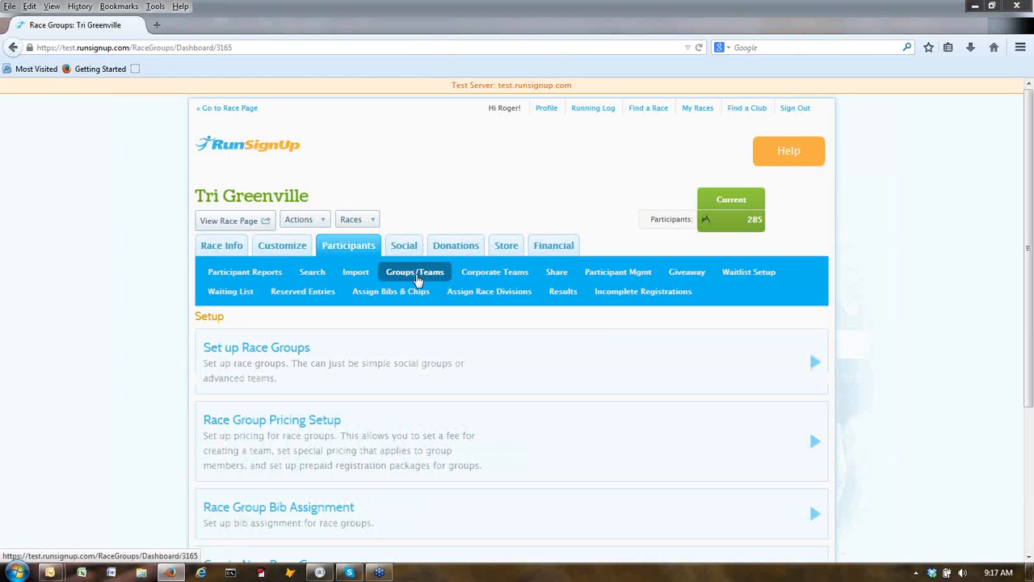
click(289, 356)
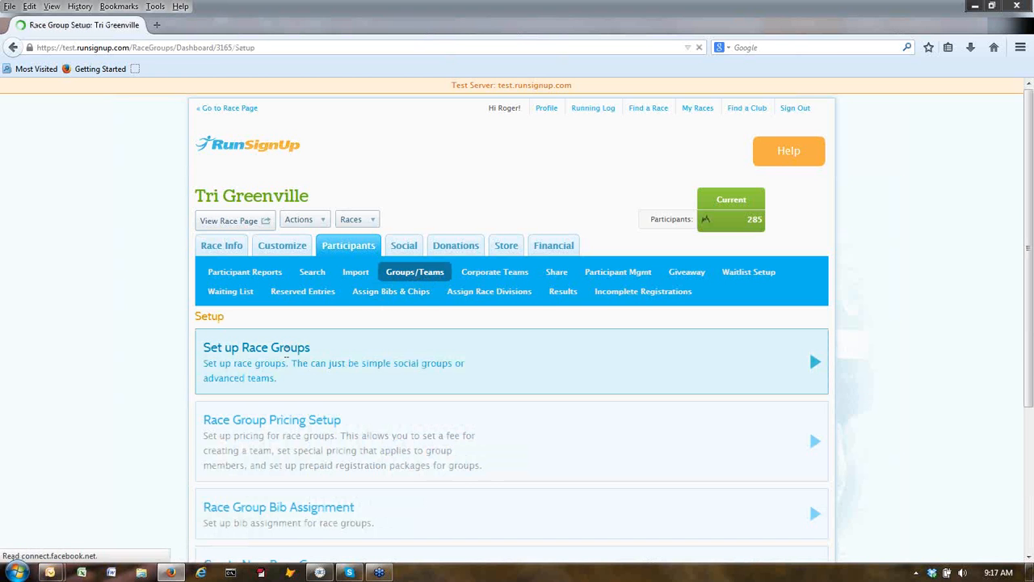
scroll(121, 363, down, 3)
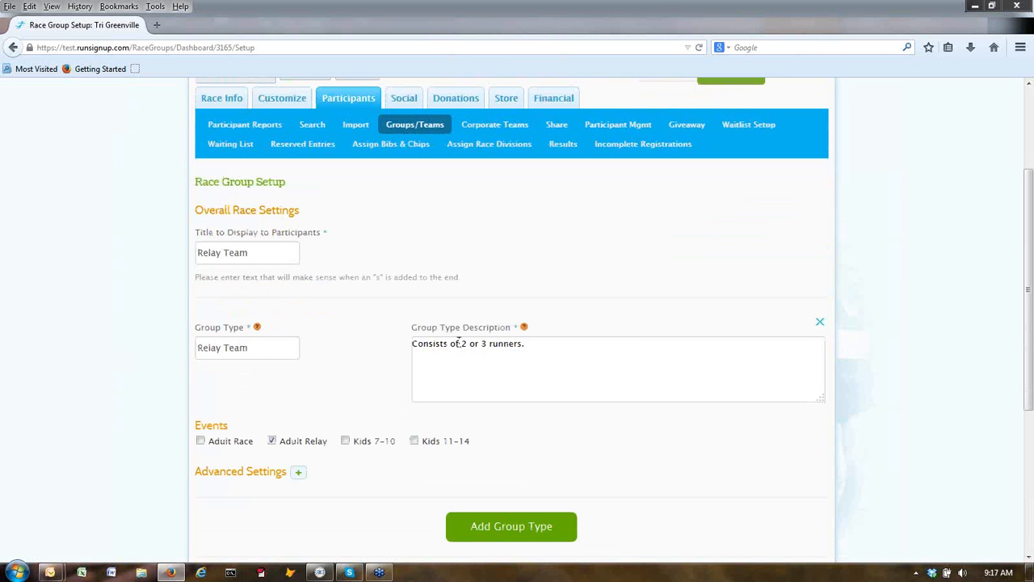
scroll(323, 365, down, 2)
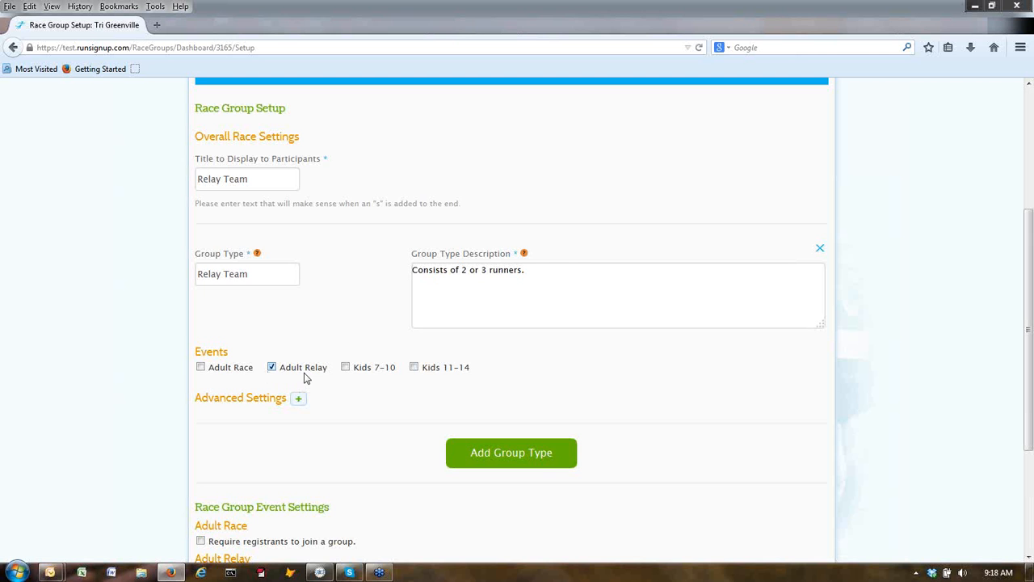
scroll(305, 377, down, 5)
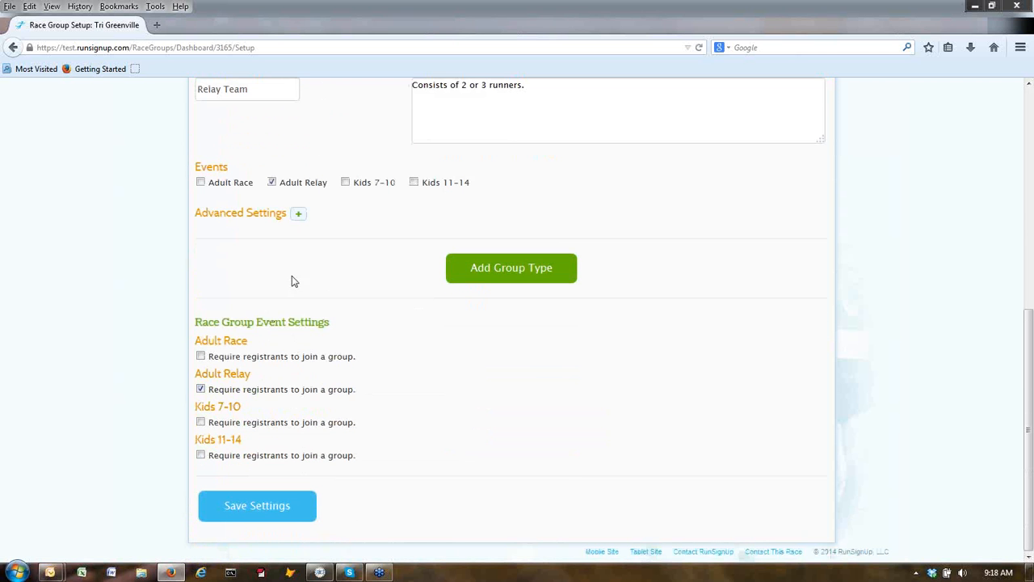
Expand and collapse the group's Advanced Settings, then go back to Groups/Teams.
click(298, 216)
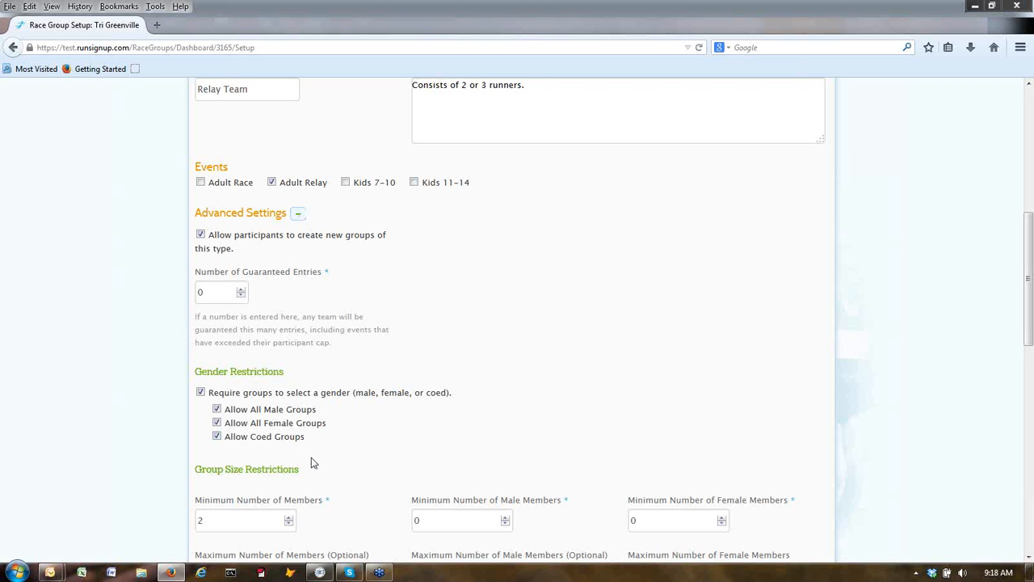
click(298, 215)
scroll(323, 247, up, 5)
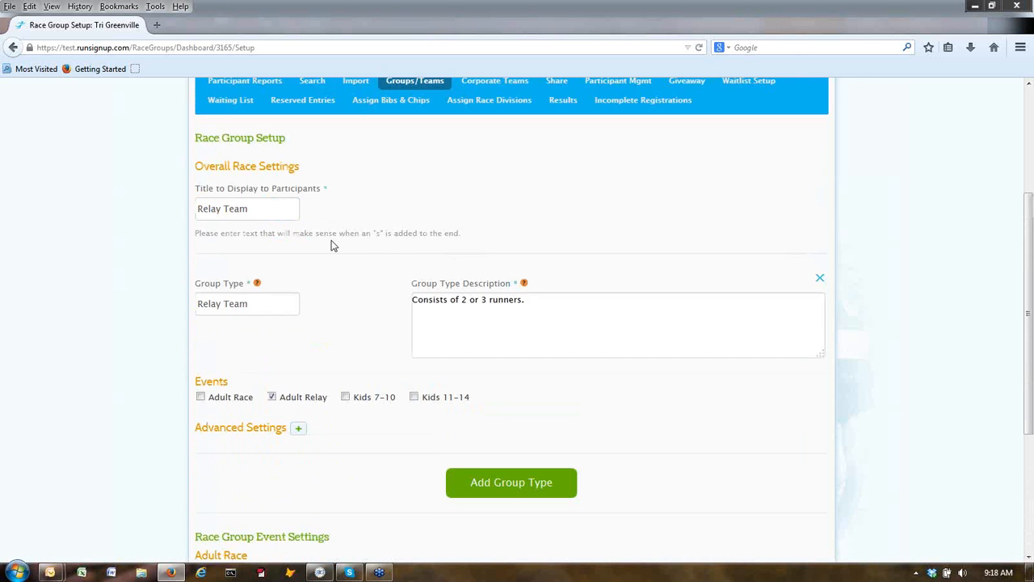
scroll(338, 241, up, 4)
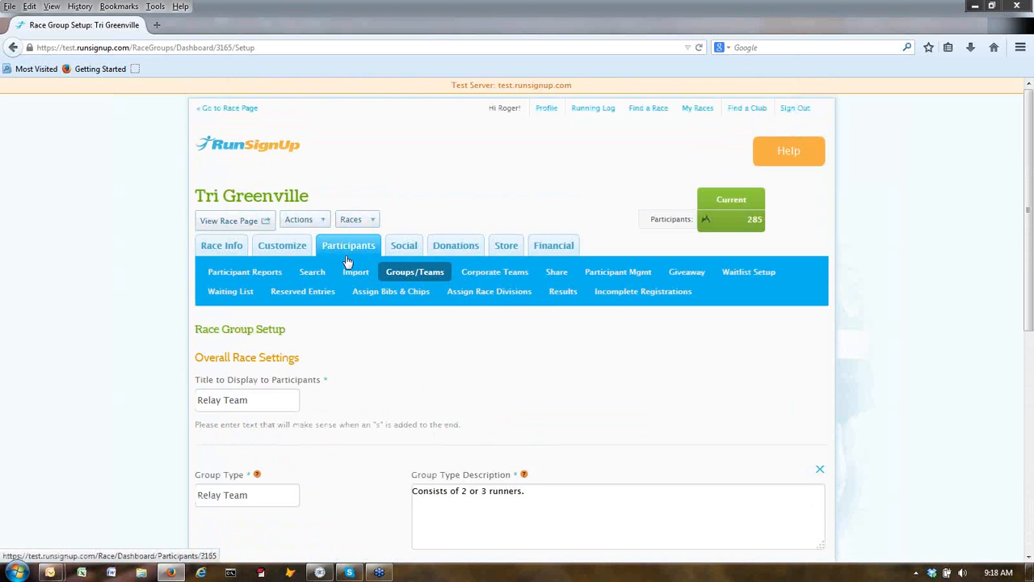
click(400, 274)
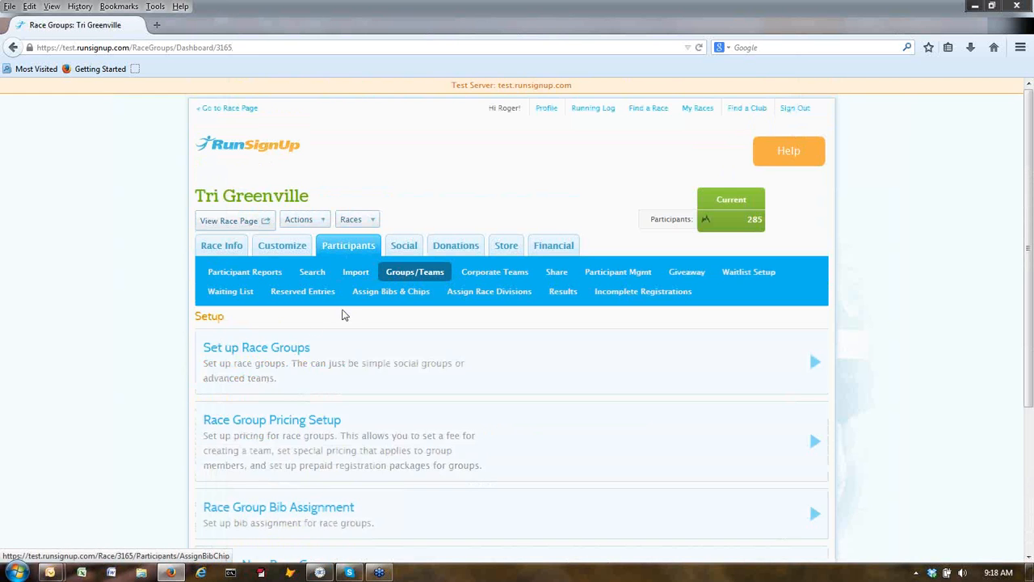
View the 13 coed relay team groups, then switch to The Race Director.
scroll(304, 363, down, 4)
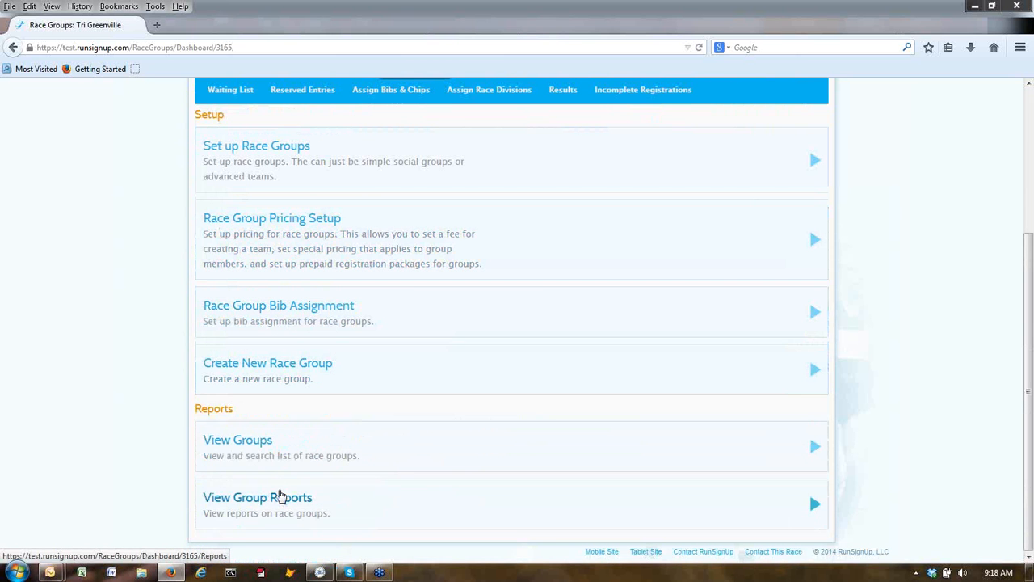
click(246, 446)
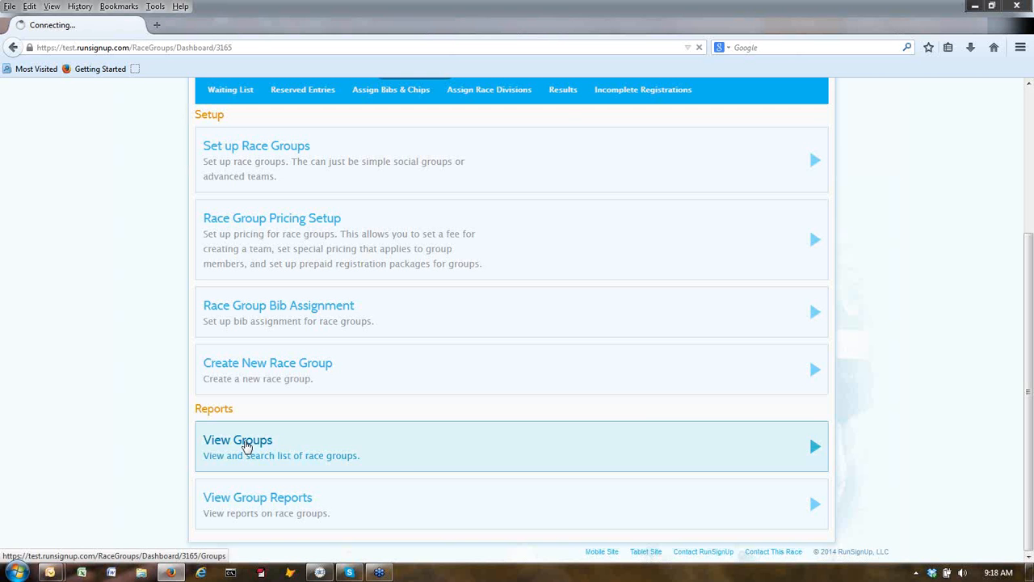
scroll(281, 444, down, 1)
scroll(281, 444, down, 5)
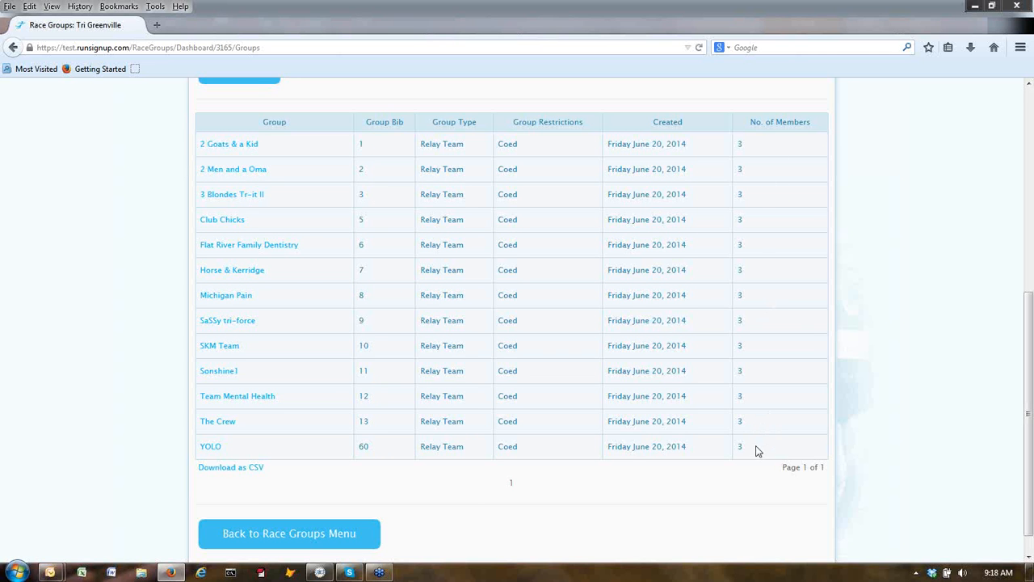
scroll(663, 388, up, 8)
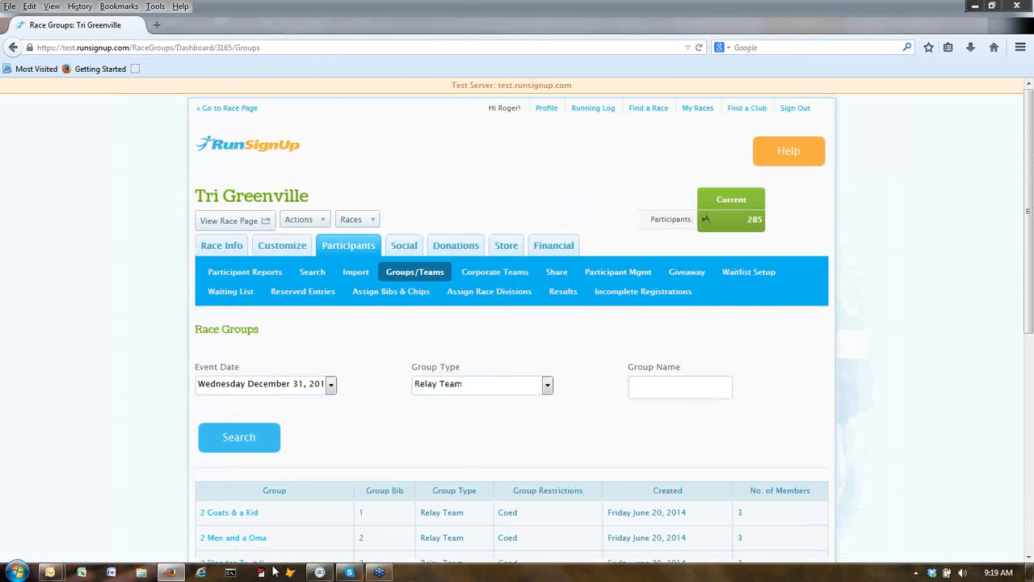
click(319, 574)
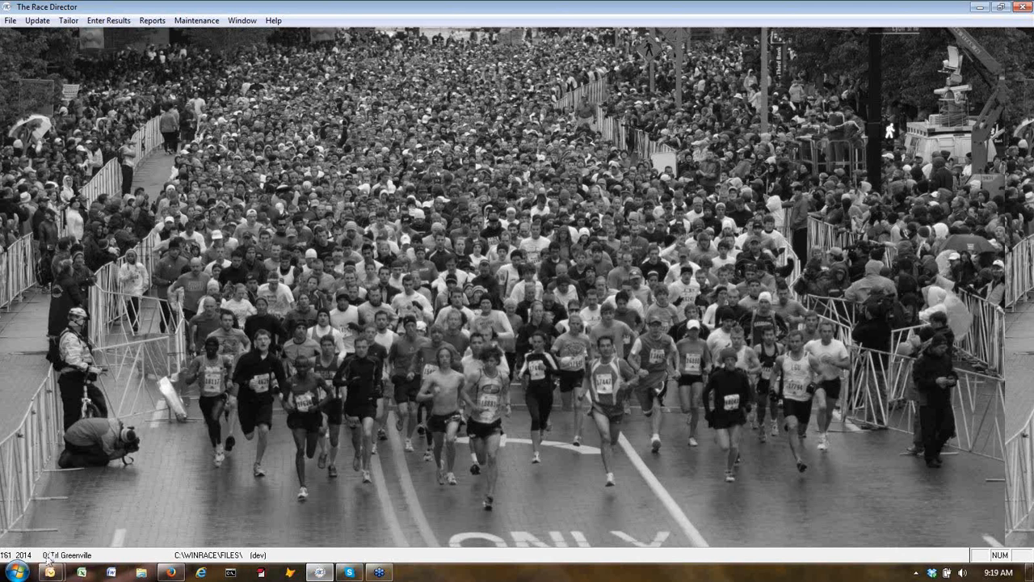
Start a RunSignUp.com participant import on the test server, declining direct connection to Tri Greenville.
click(43, 22)
click(50, 34)
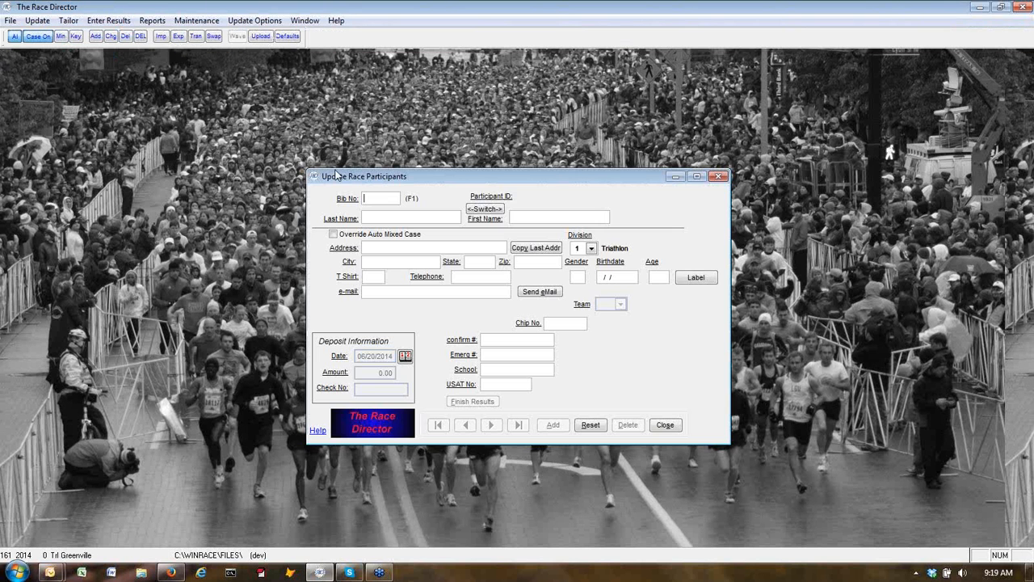
click(162, 37)
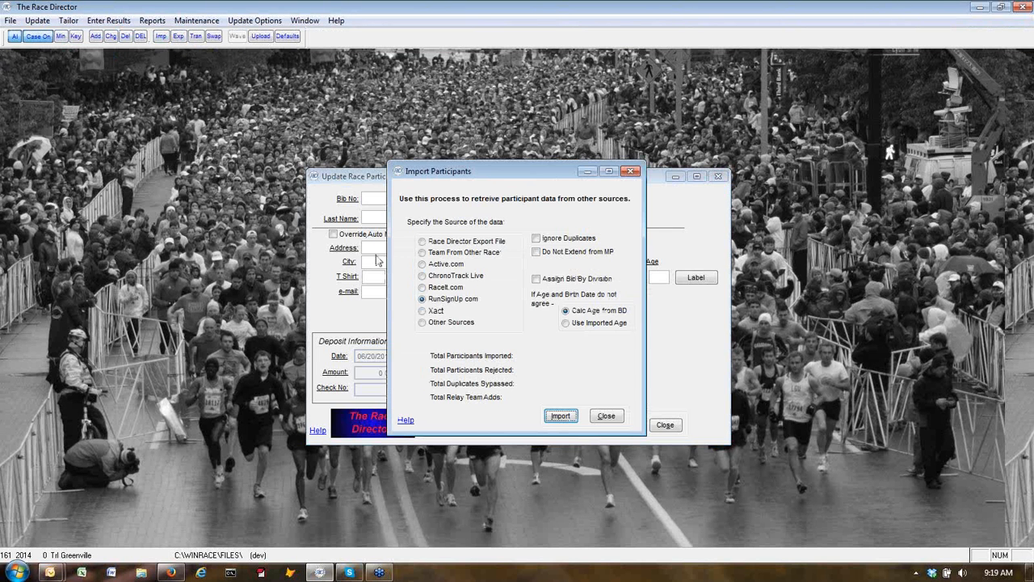
click(563, 417)
click(563, 417)
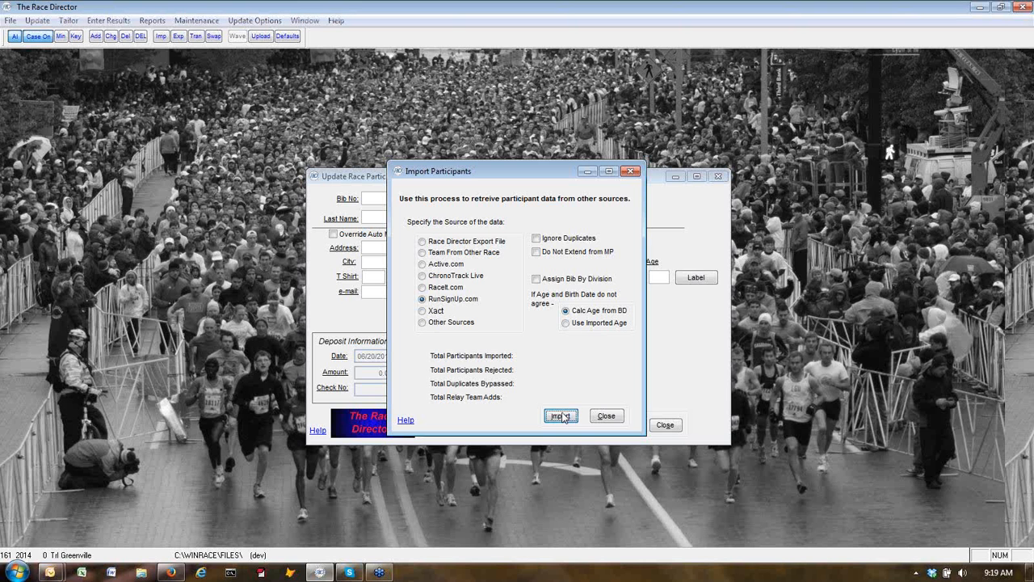
click(489, 334)
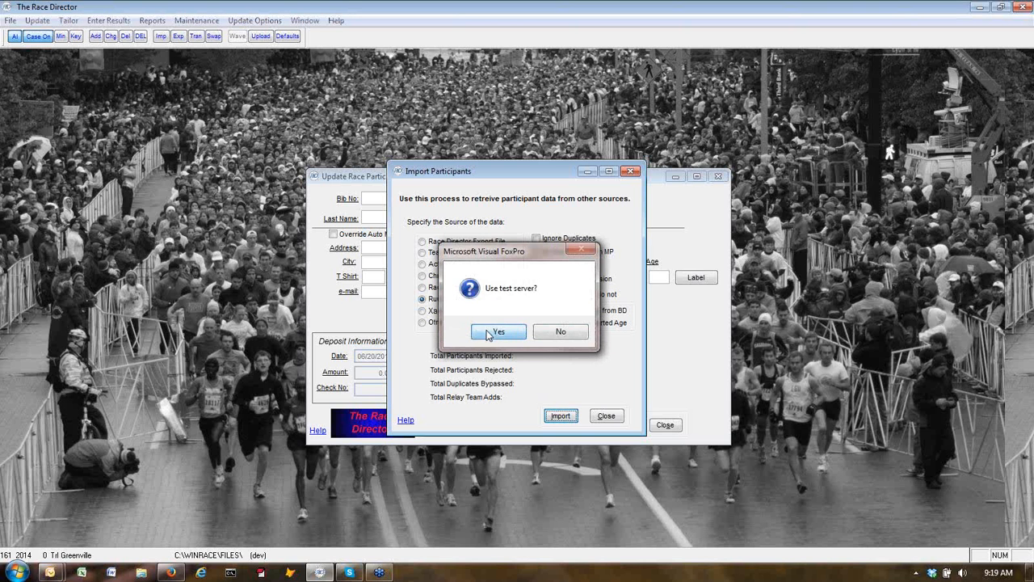
click(536, 330)
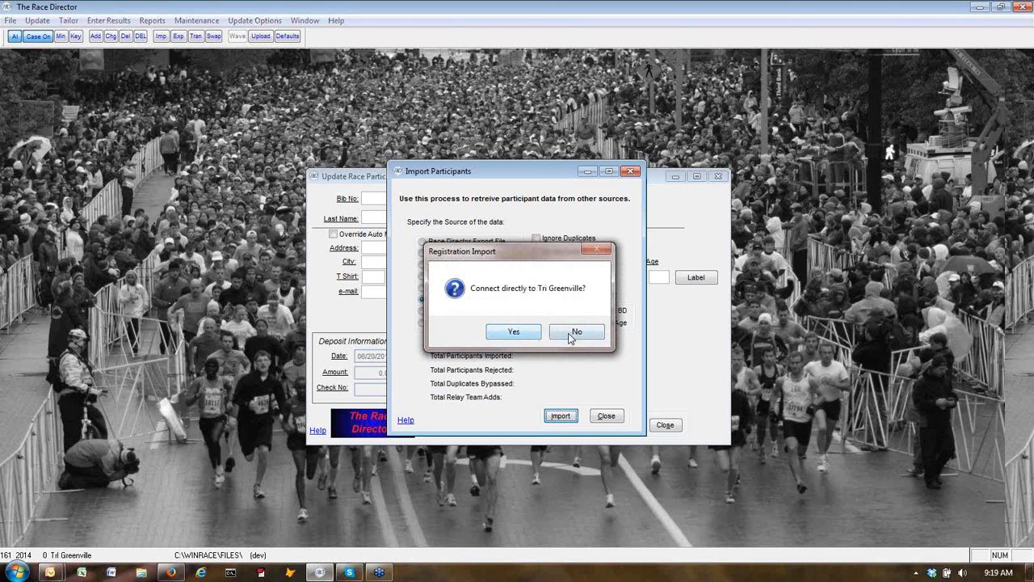
click(574, 336)
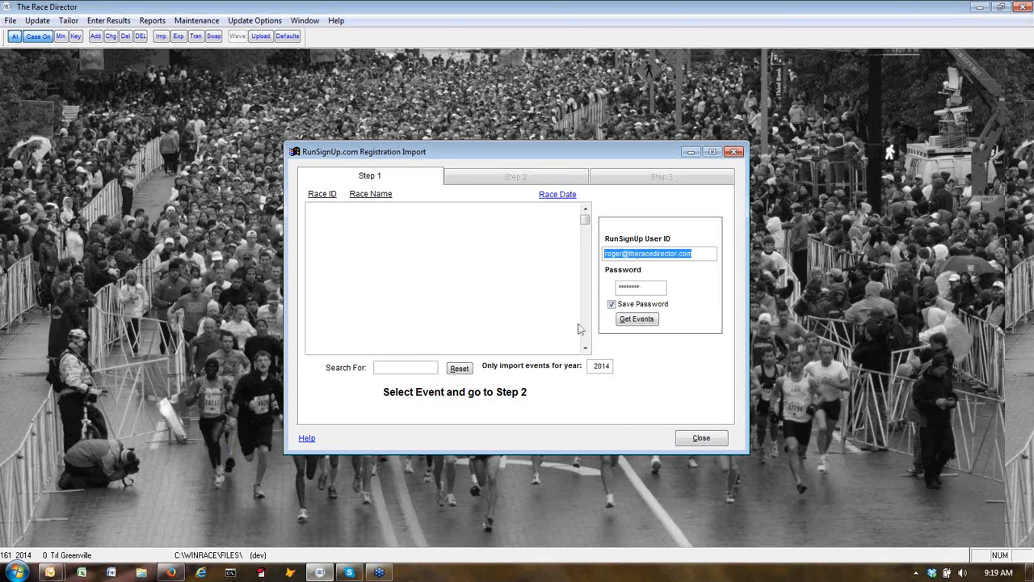
Fetch the account's races, pick Tri Greenville, and keep Adult Race mapped to 1 Triathlon.
click(644, 322)
click(644, 320)
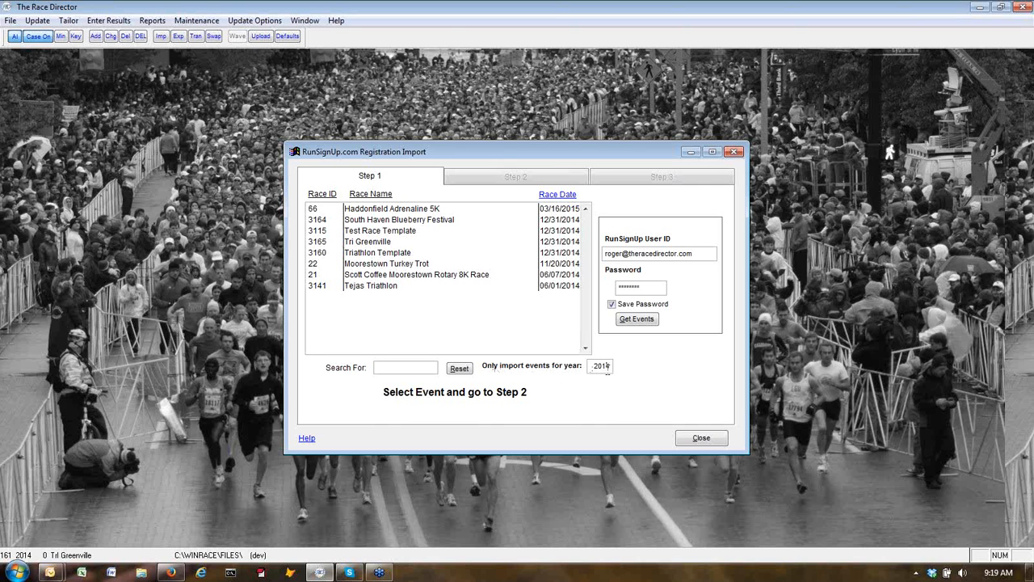
double_click(316, 246)
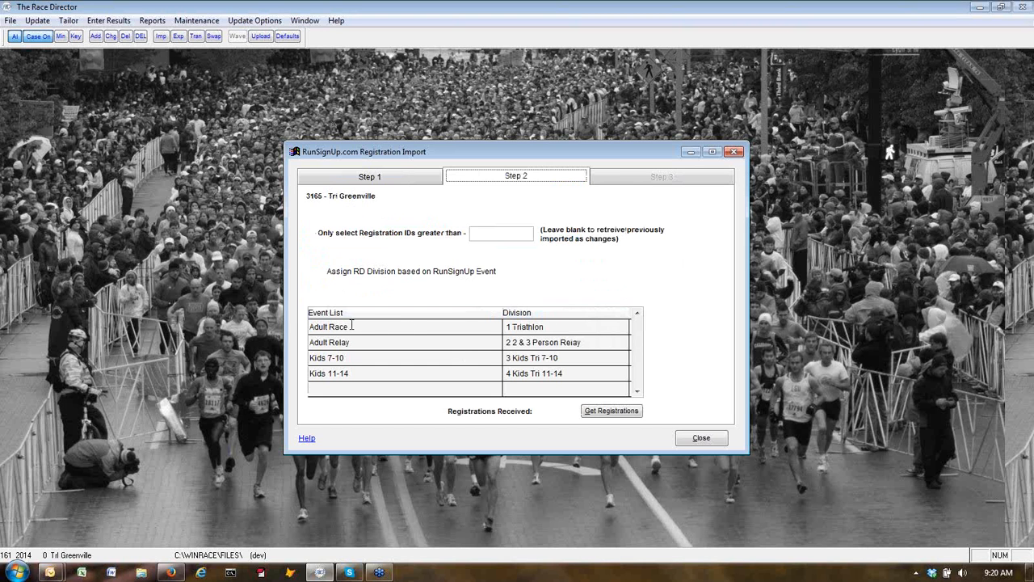
click(560, 327)
click(558, 329)
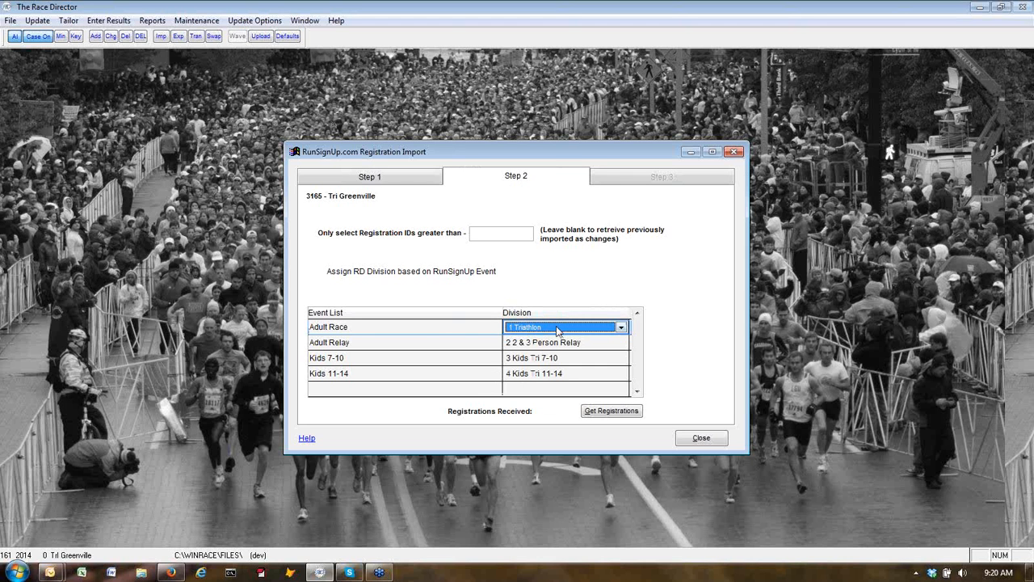
Retrieve the 285 registrations and use their imported bib numbers as race bibs.
click(612, 411)
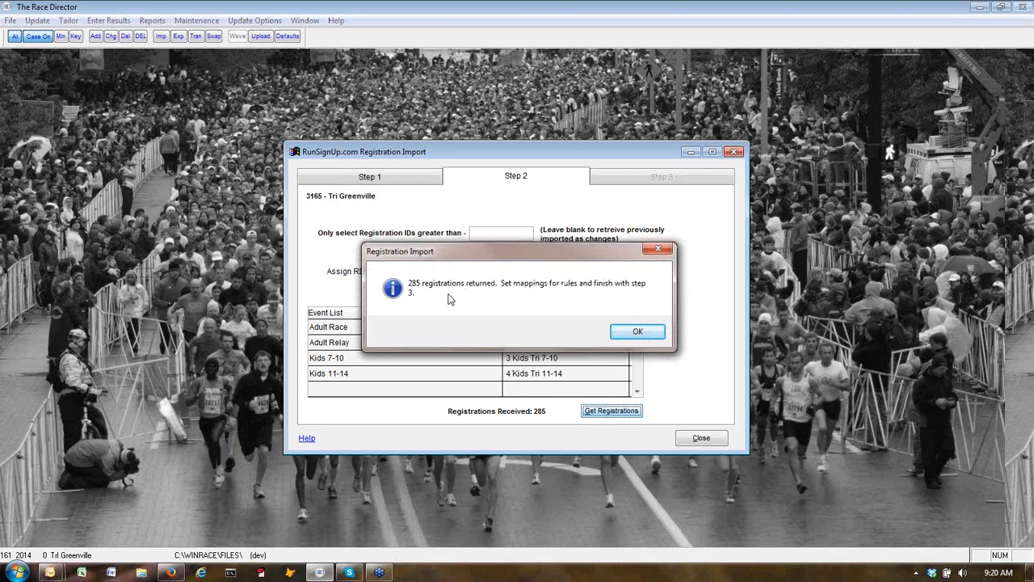
click(628, 333)
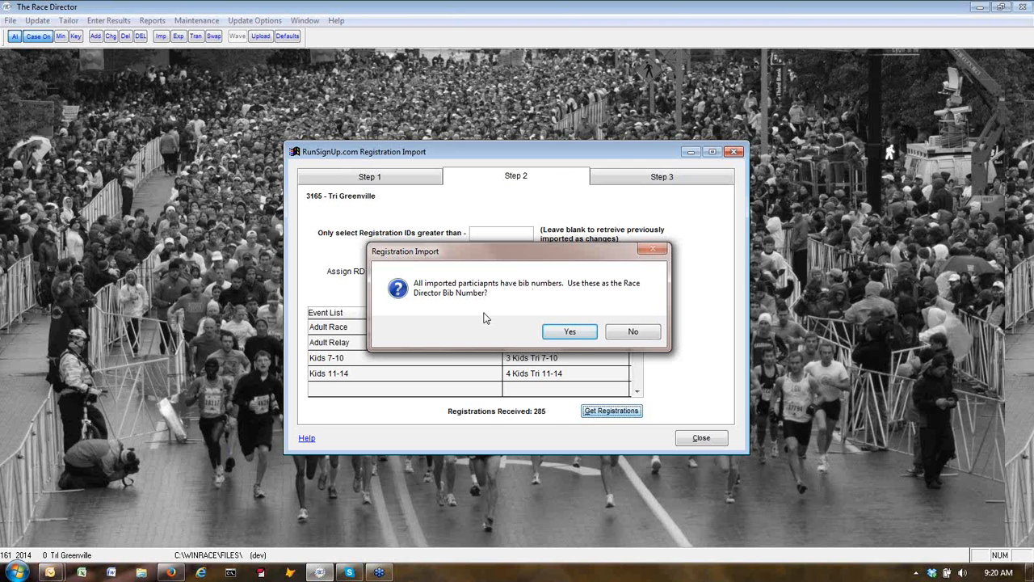
click(571, 334)
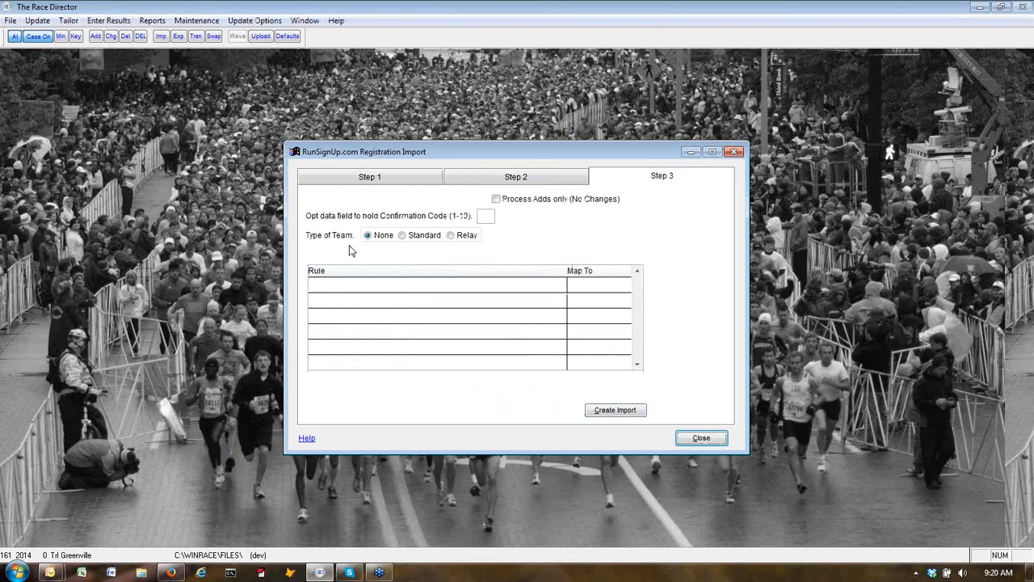
Set Type of Team to Relay and run Create Import, creating 285 add records.
click(451, 243)
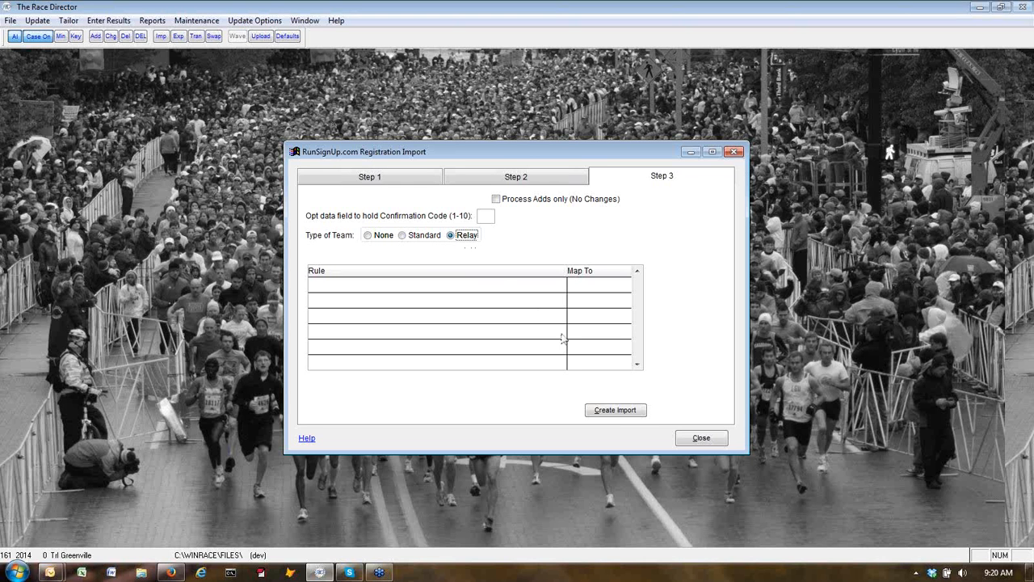
click(616, 413)
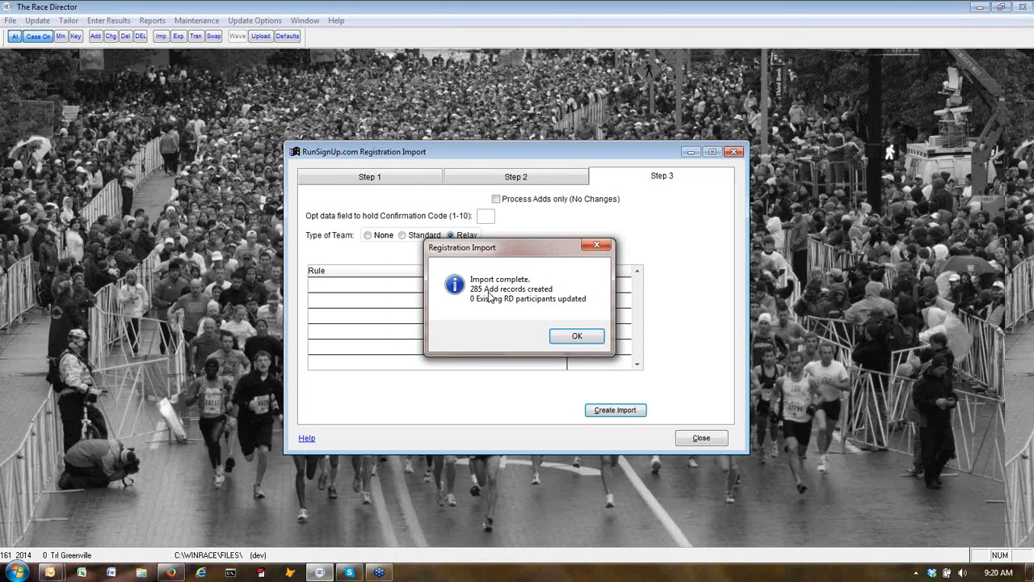
click(578, 338)
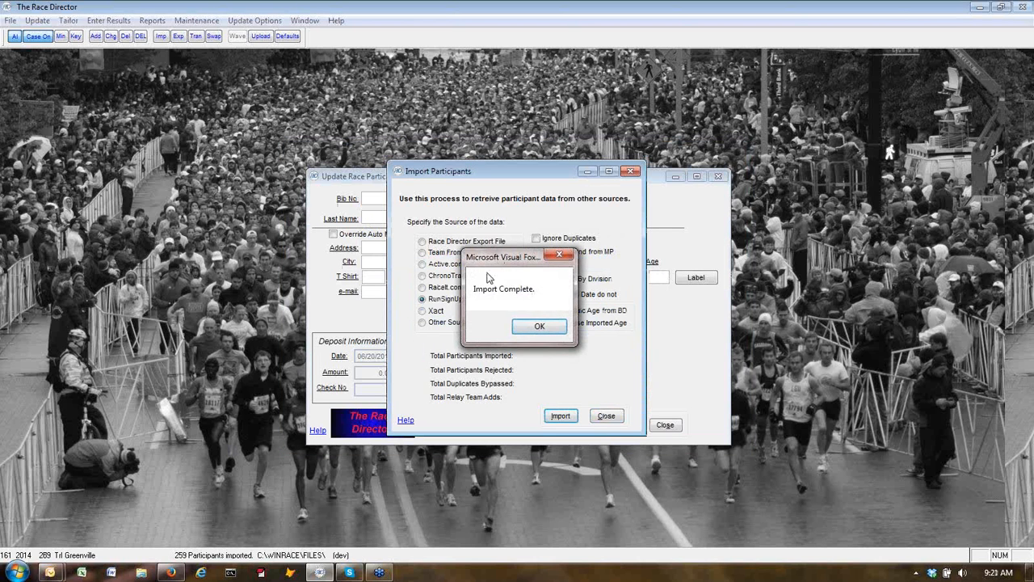
Dismiss Import Complete, skip the discrepancy report, and close both participant windows saving data.
click(540, 327)
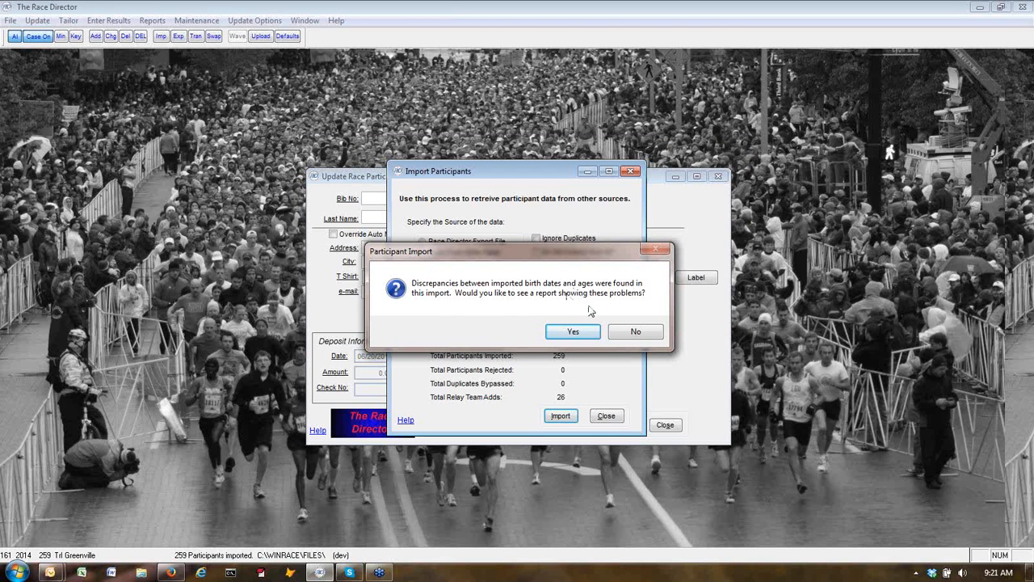
click(635, 332)
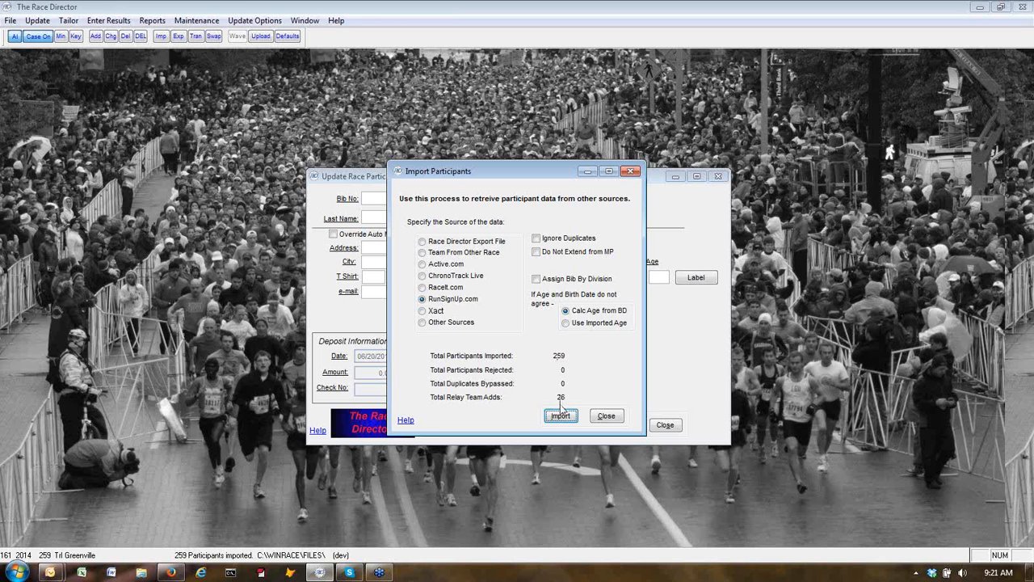
click(607, 416)
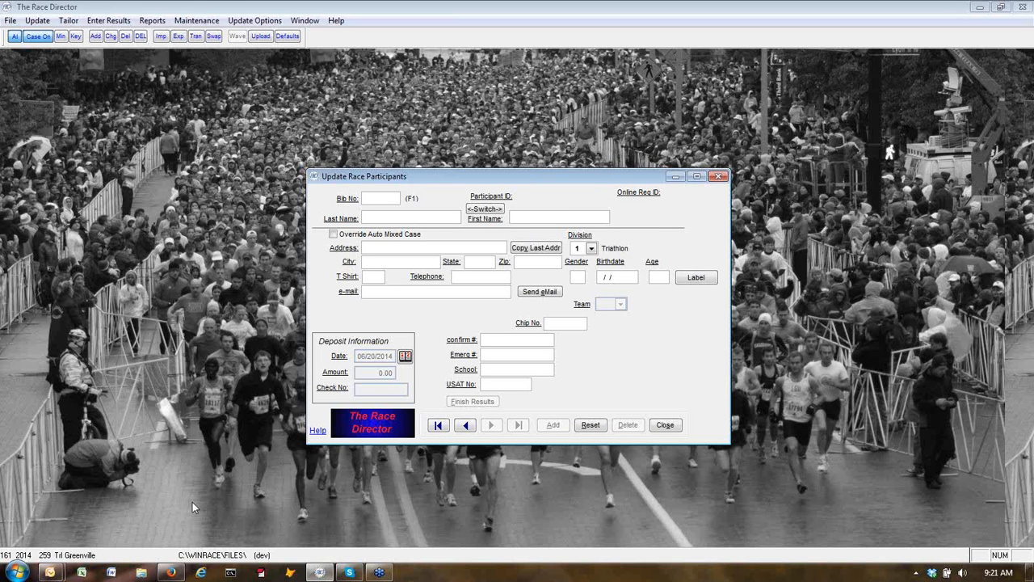
click(667, 426)
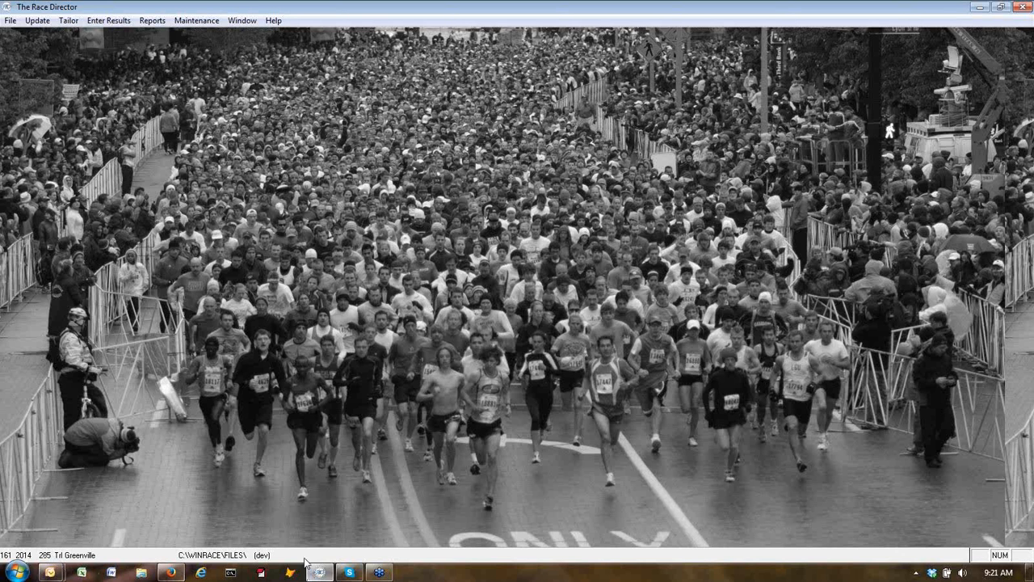
click(171, 572)
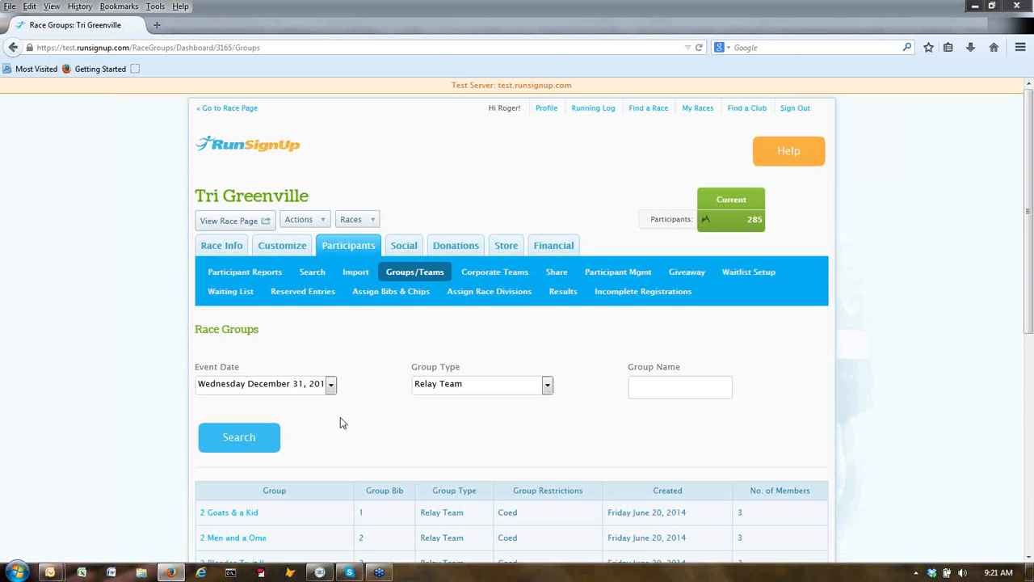
scroll(340, 417, down, 3)
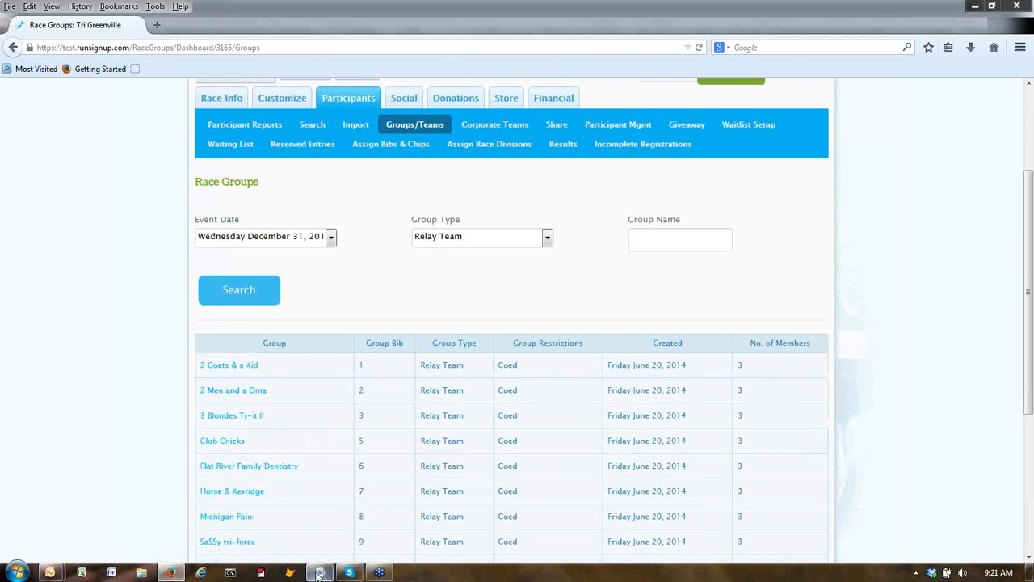
click(320, 572)
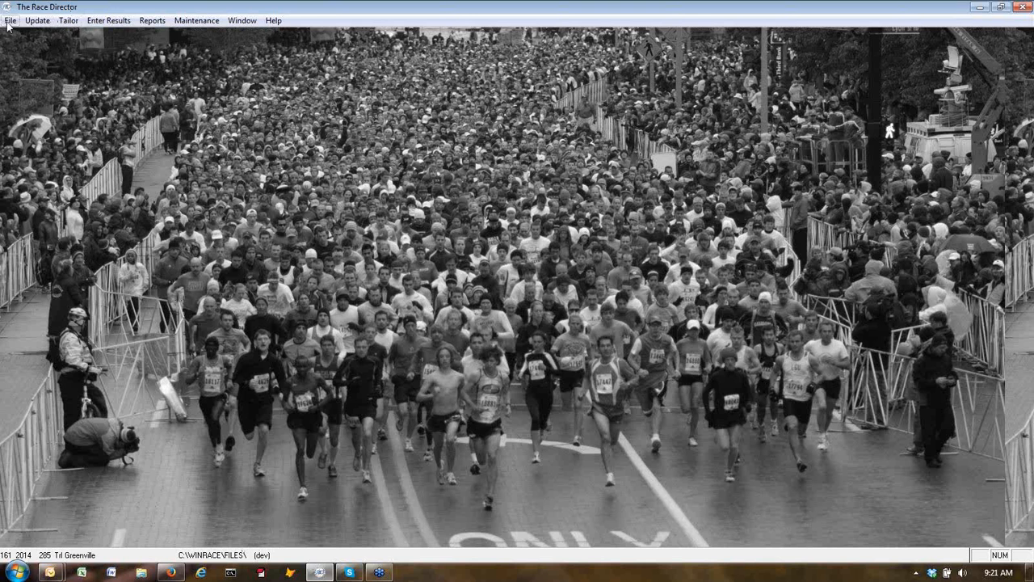
click(37, 21)
Load the first participant record showing relay team 2 Goats & a Kid, then switch to Firefox.
click(61, 32)
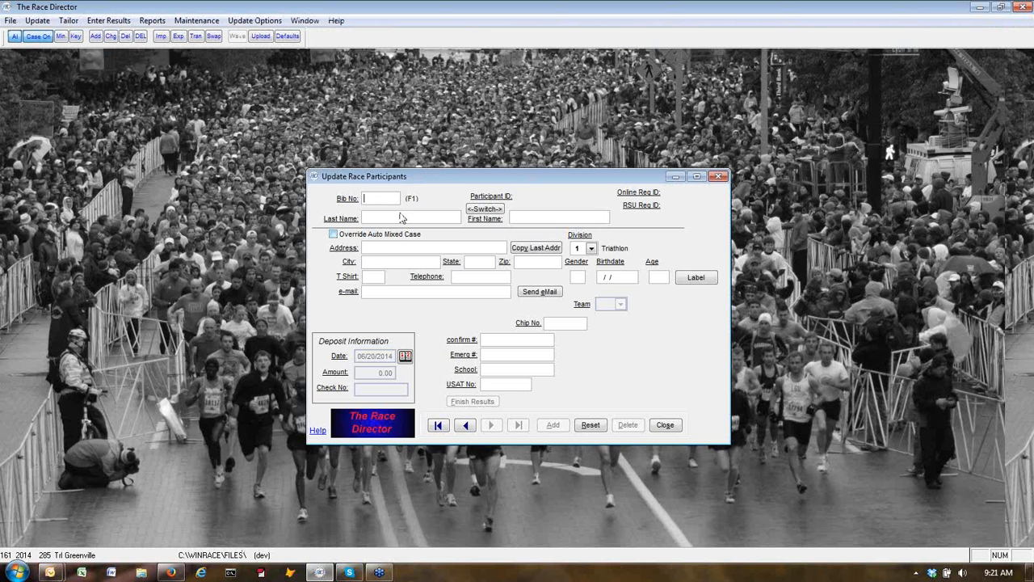
click(438, 424)
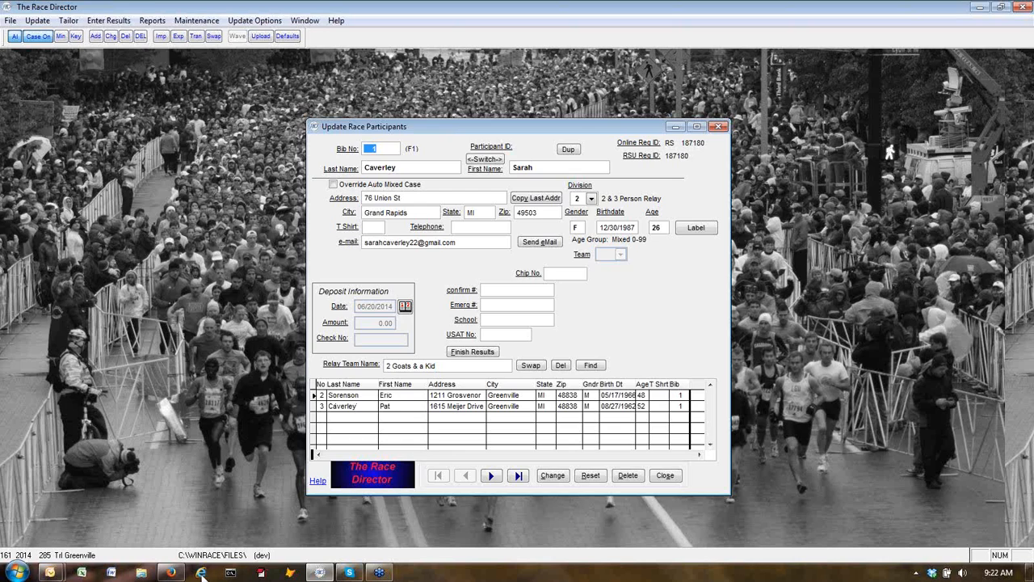
click(170, 572)
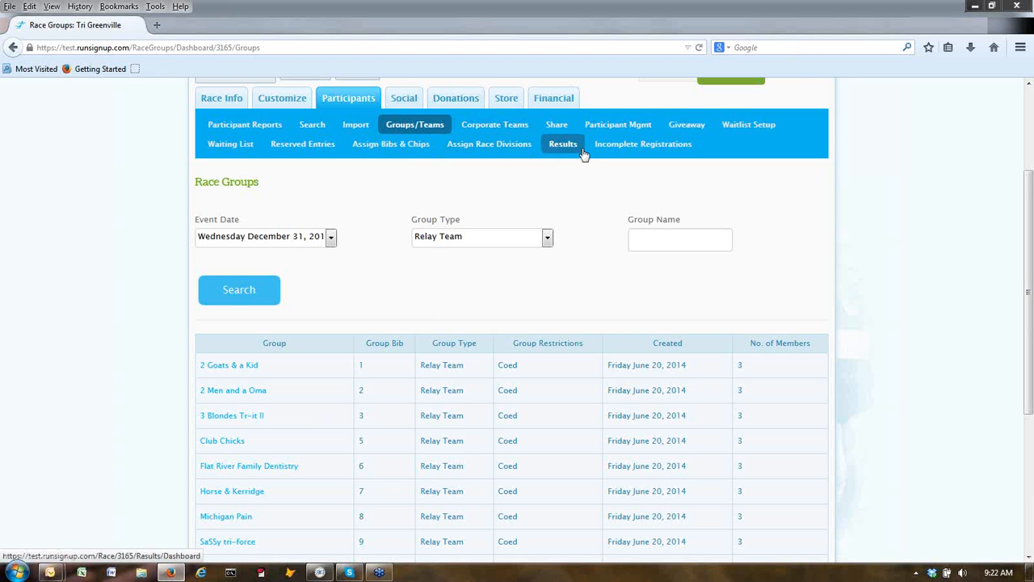
Search Participant Mgmt by the runner's last name without Exact Match and open their registration for editing.
click(623, 128)
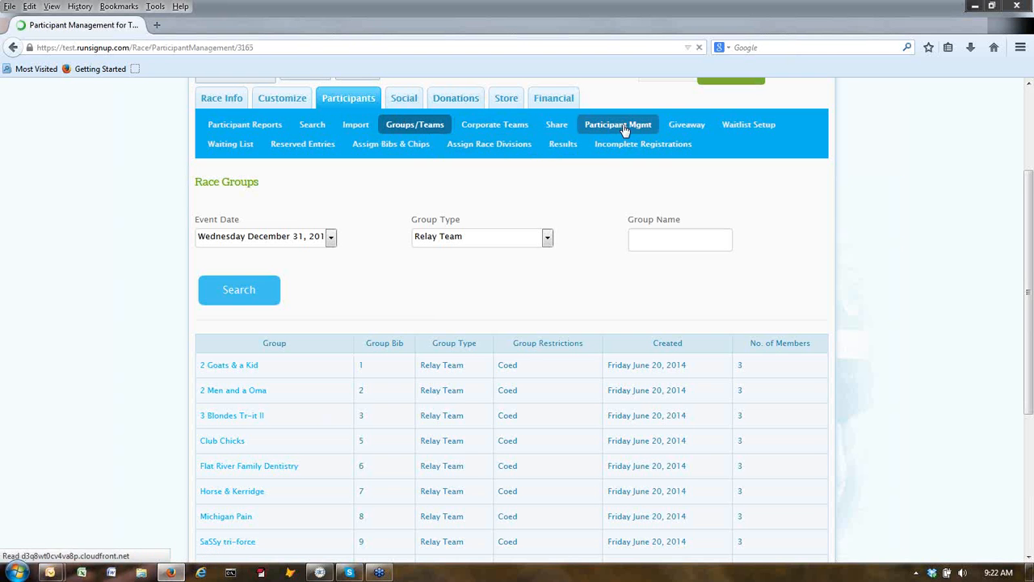
click(219, 484)
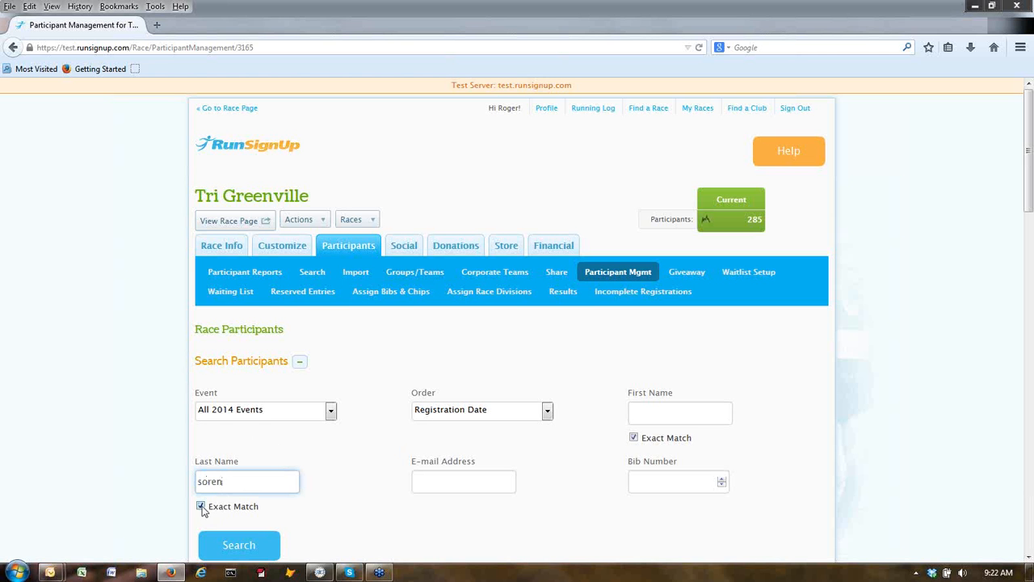
click(201, 506)
click(226, 544)
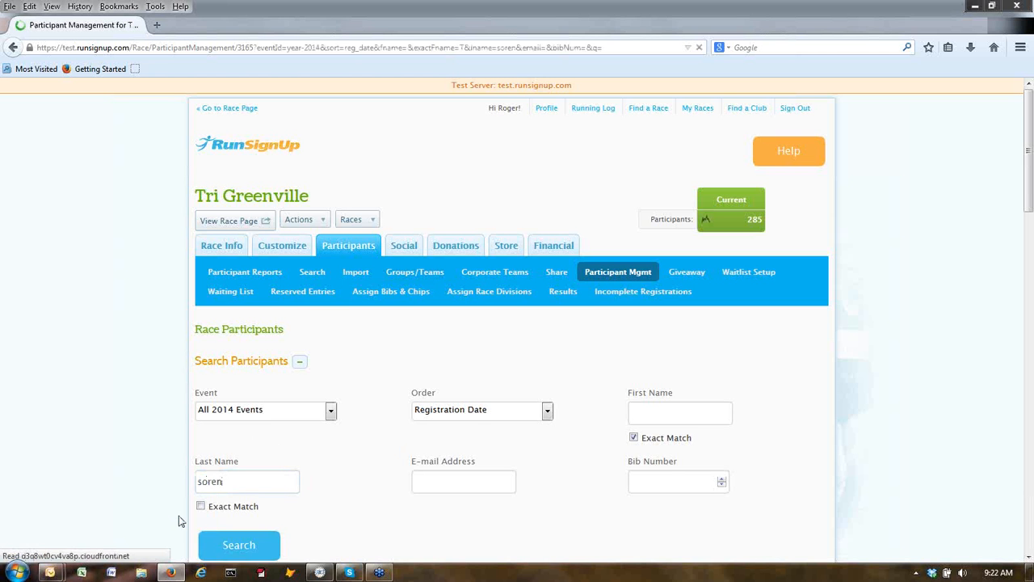
scroll(143, 491, down, 3)
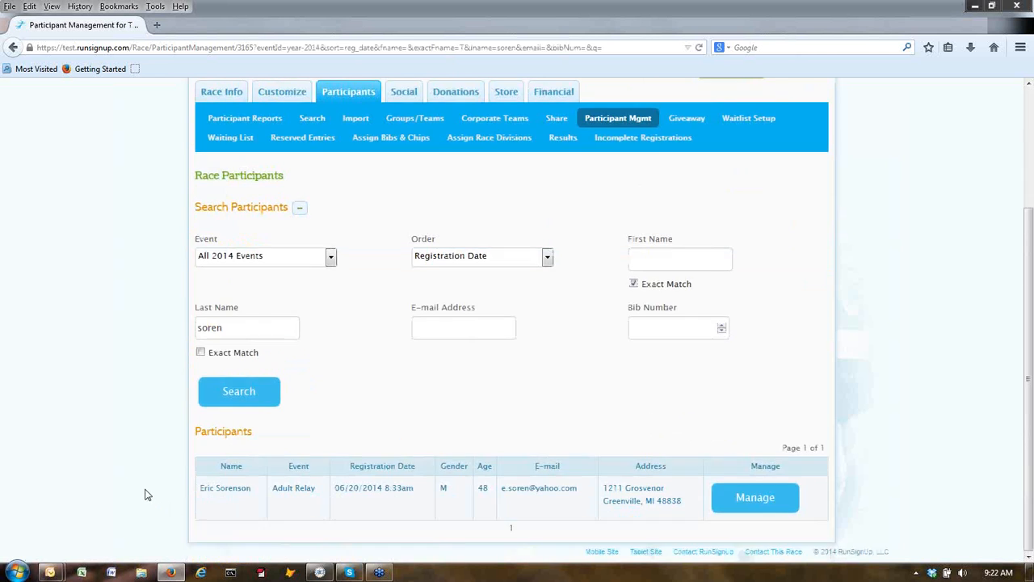
click(772, 492)
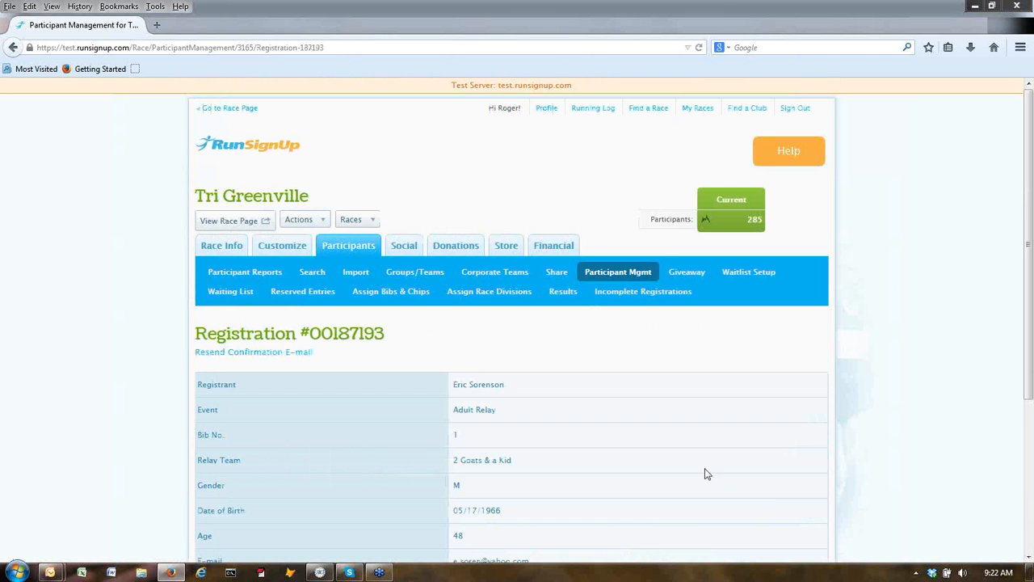
scroll(556, 389, down, 5)
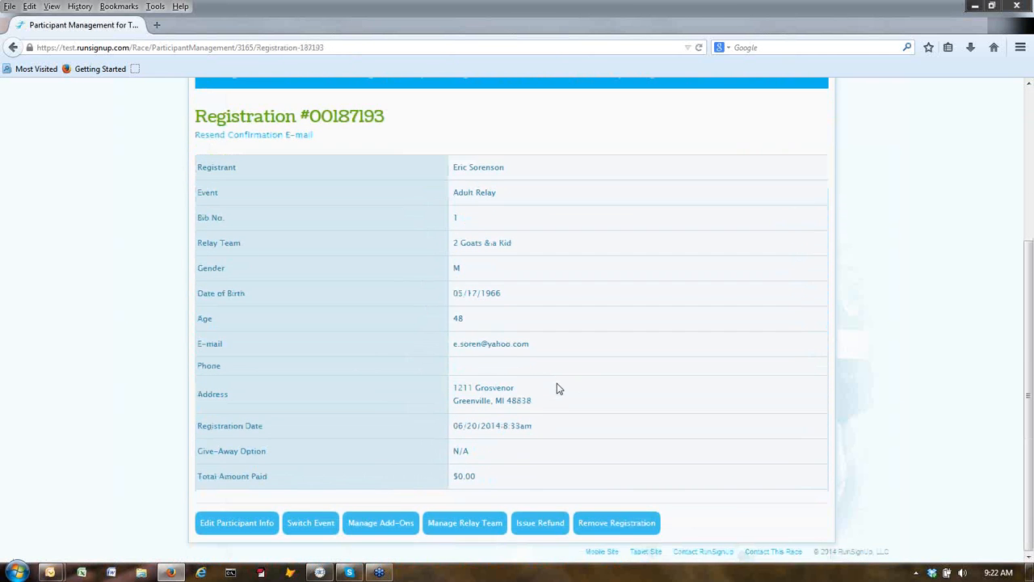
click(236, 525)
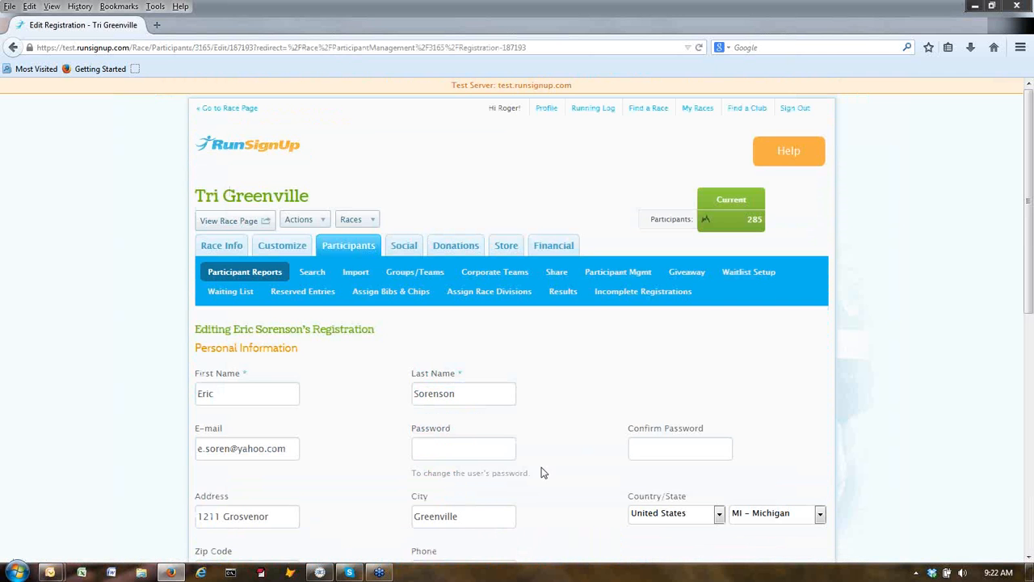
Change the e-mail address's domain to gmail, save the changes, and return to The Race Director.
scroll(558, 417, down, 5)
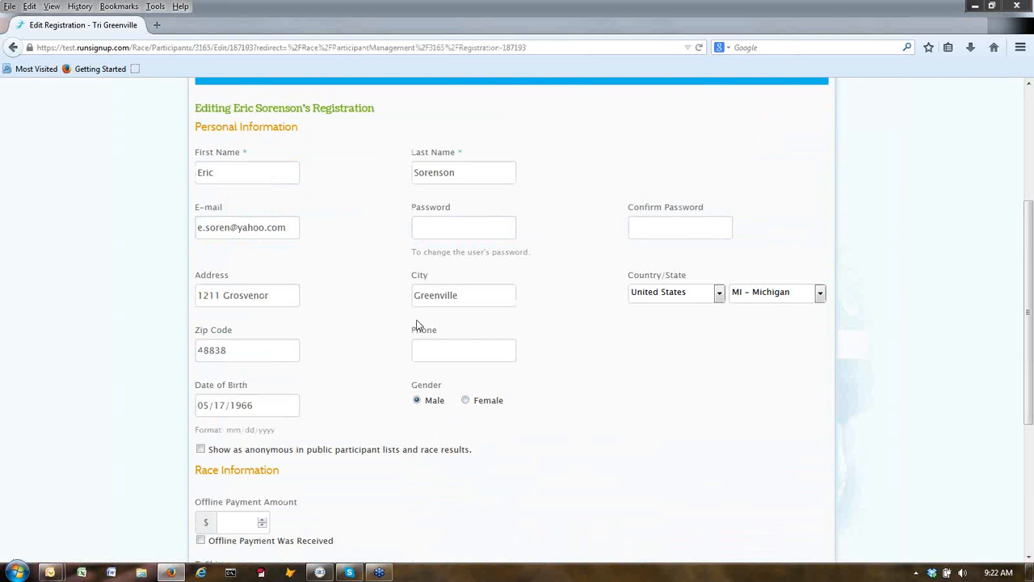
scroll(346, 351, up, 1)
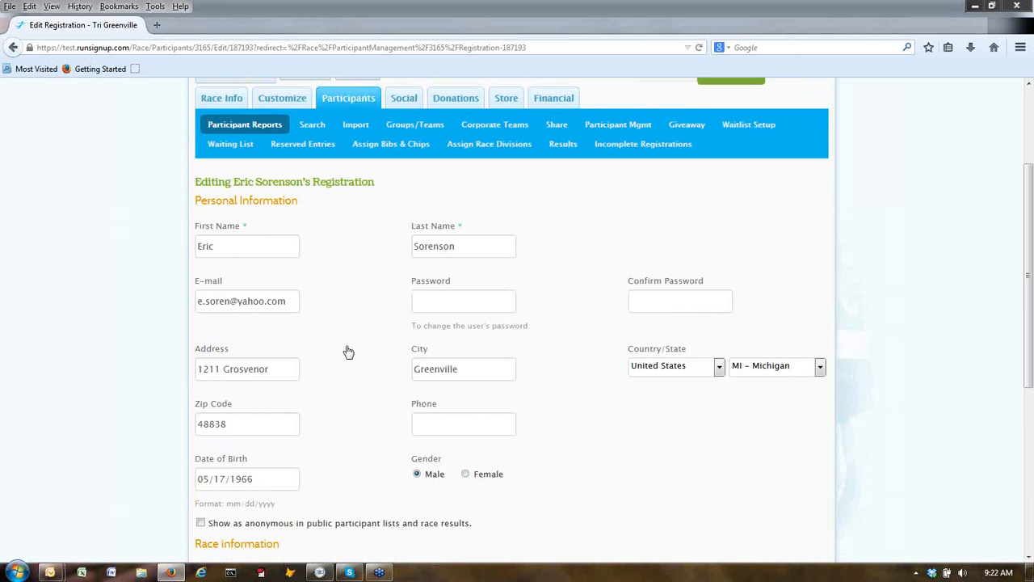
scroll(348, 350, down, 1)
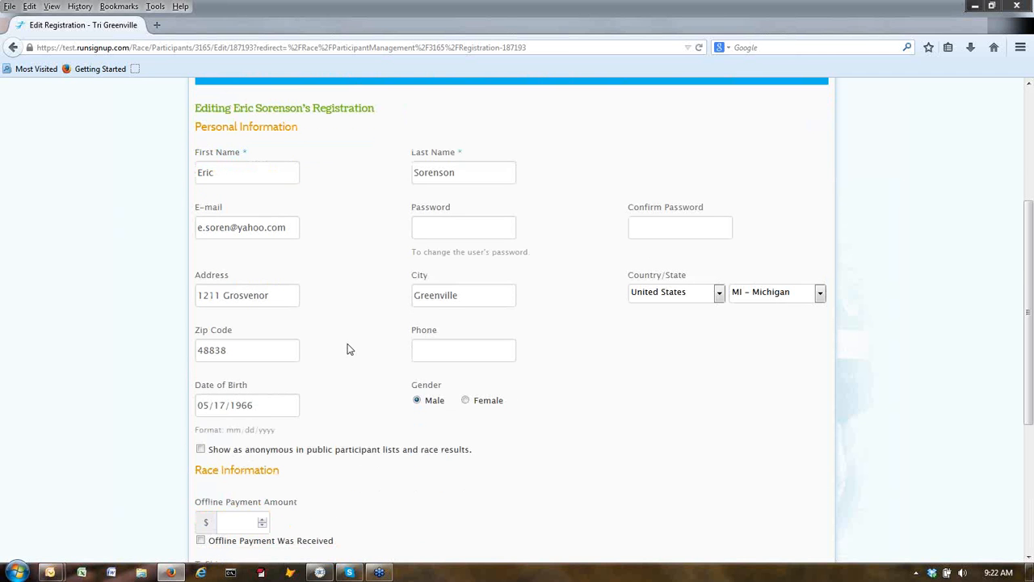
click(263, 228)
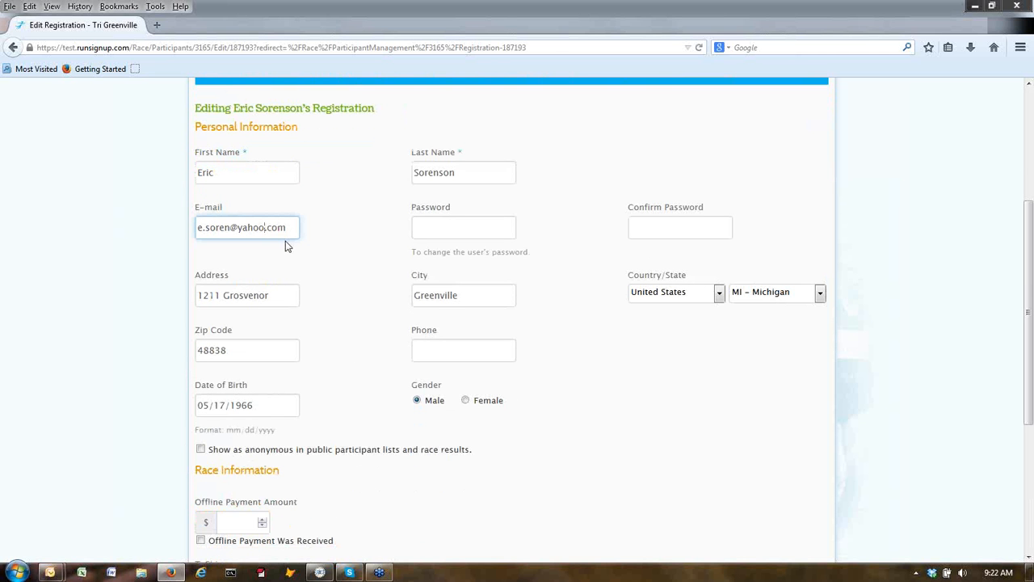
key(BackSpace)
key(BackSpace)
key(BackSpace)
key(BackSpace)
key(BackSpace)
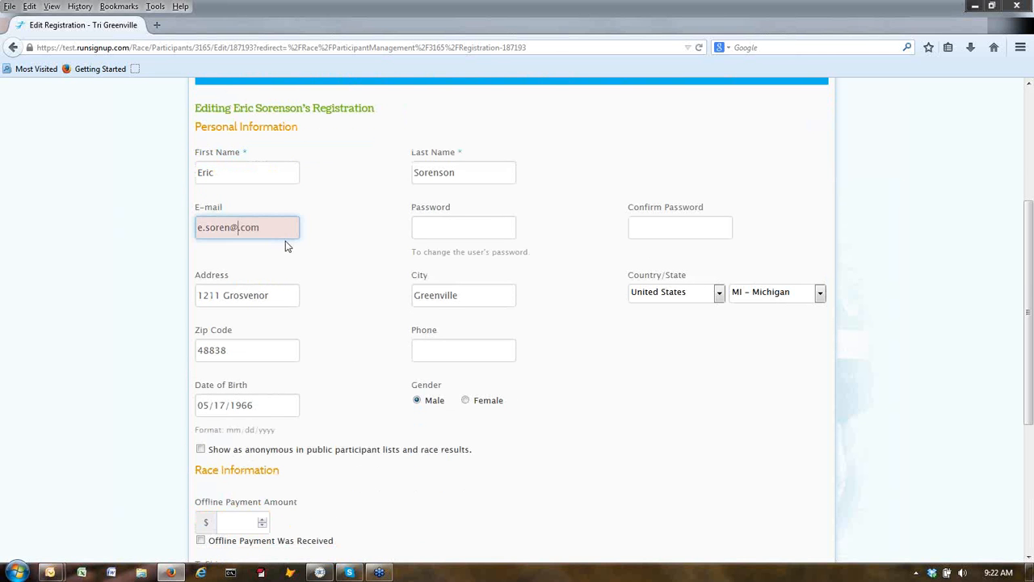
text(gmail)
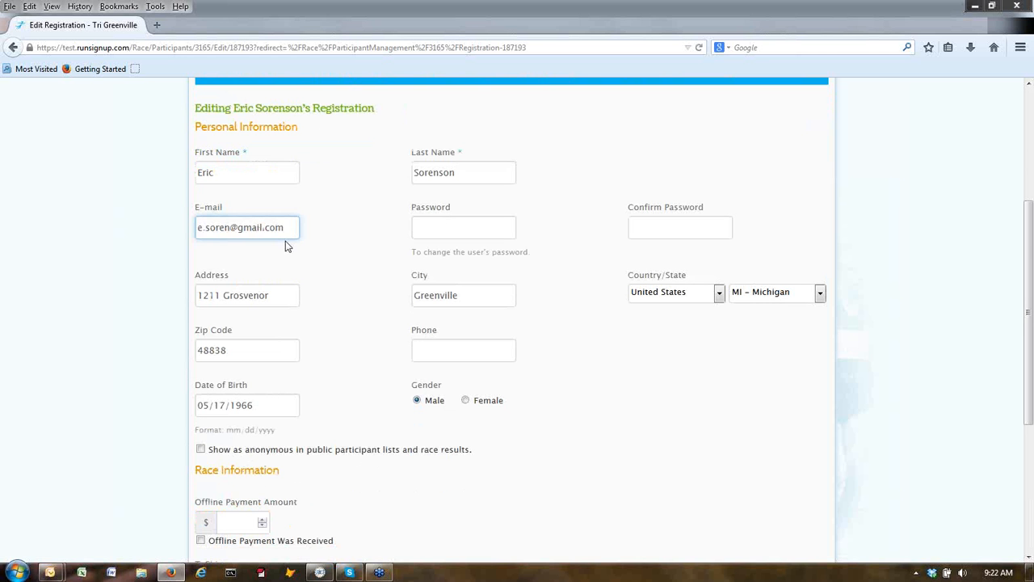
scroll(476, 356, down, 5)
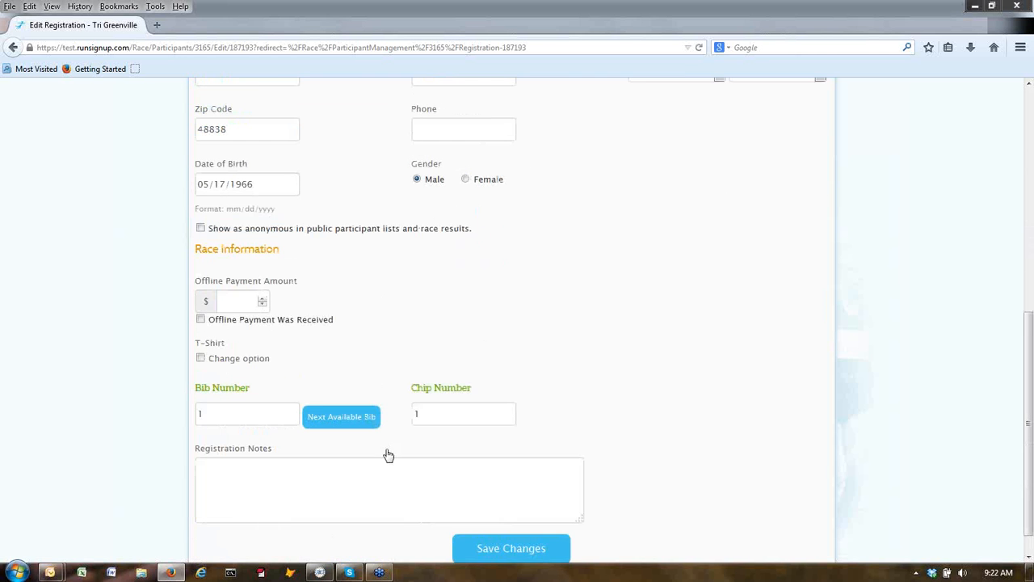
scroll(417, 476, down, 1)
click(500, 521)
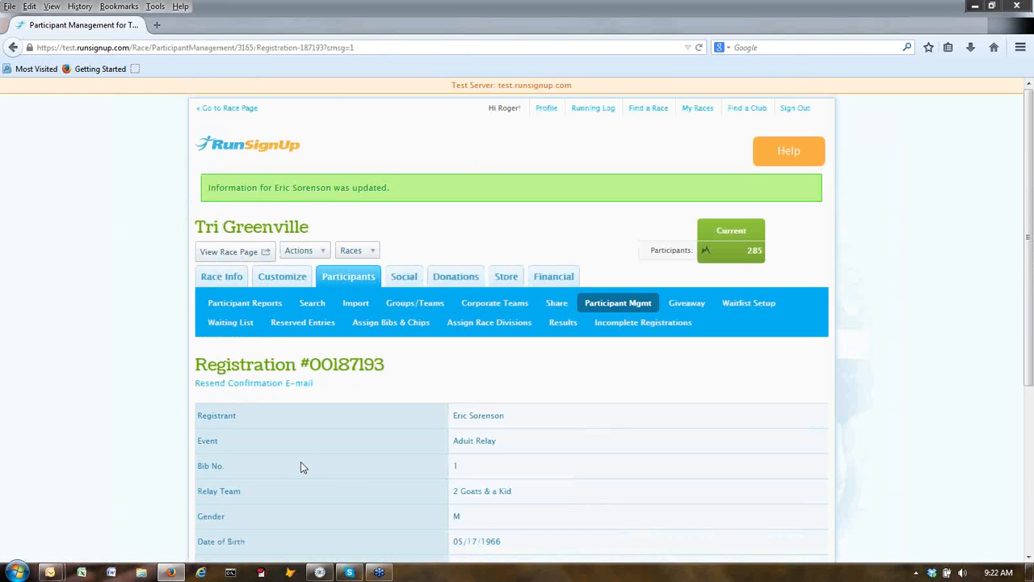
scroll(333, 471, down, 3)
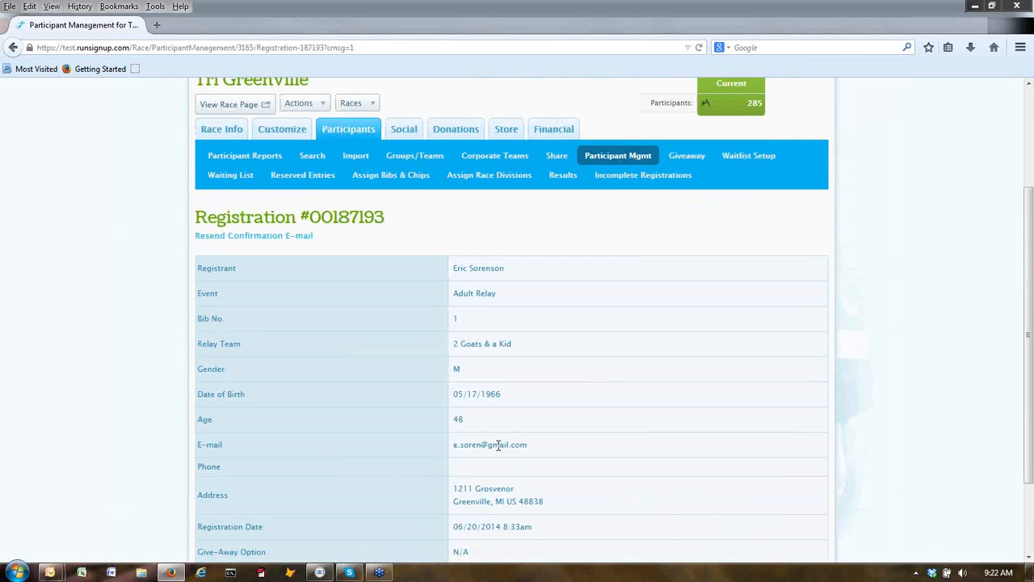
click(320, 572)
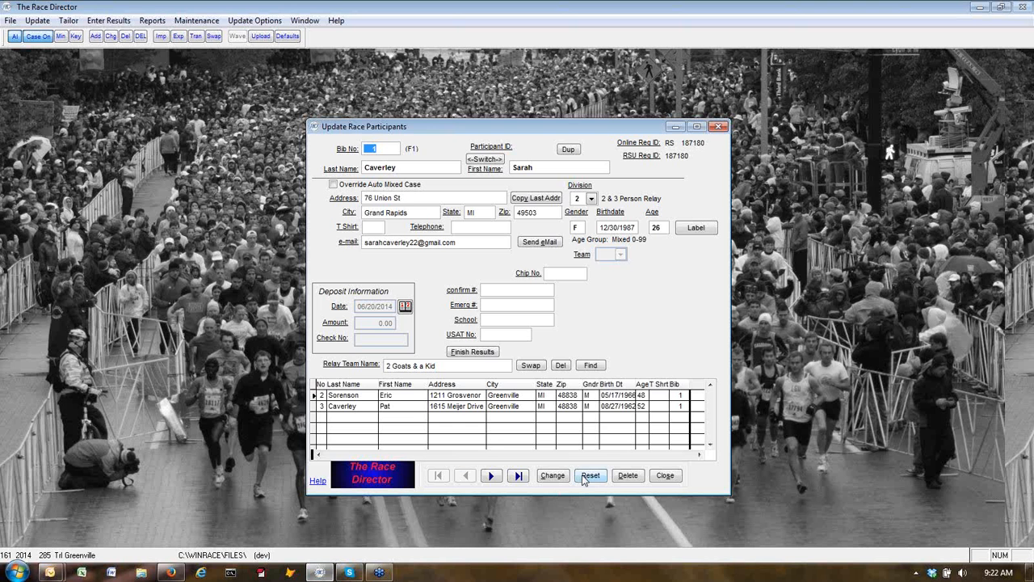
Close the participant form and inspect the 2 & 3 Person Relay division's team settings without changing them.
click(518, 455)
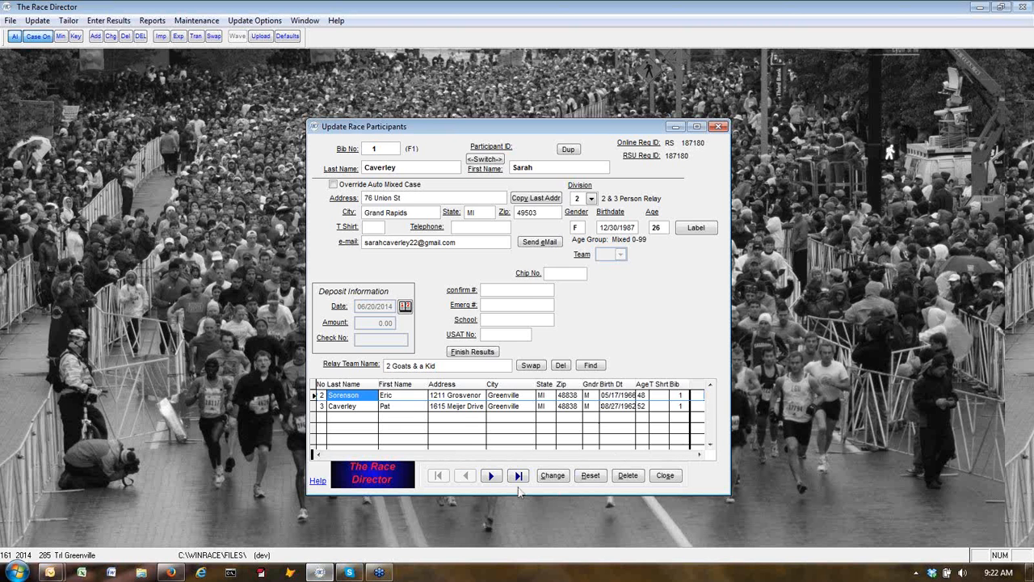
click(664, 476)
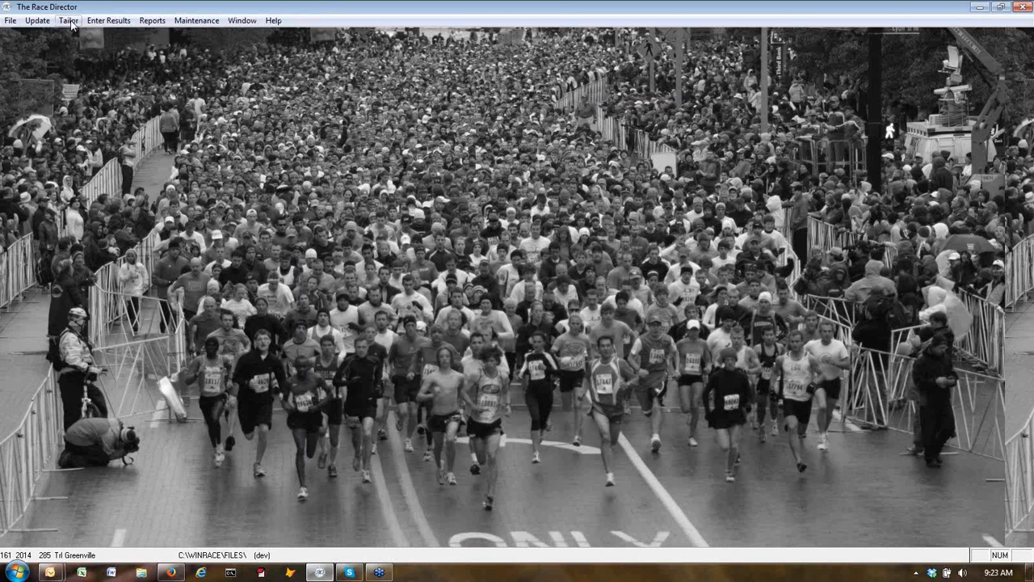
click(68, 20)
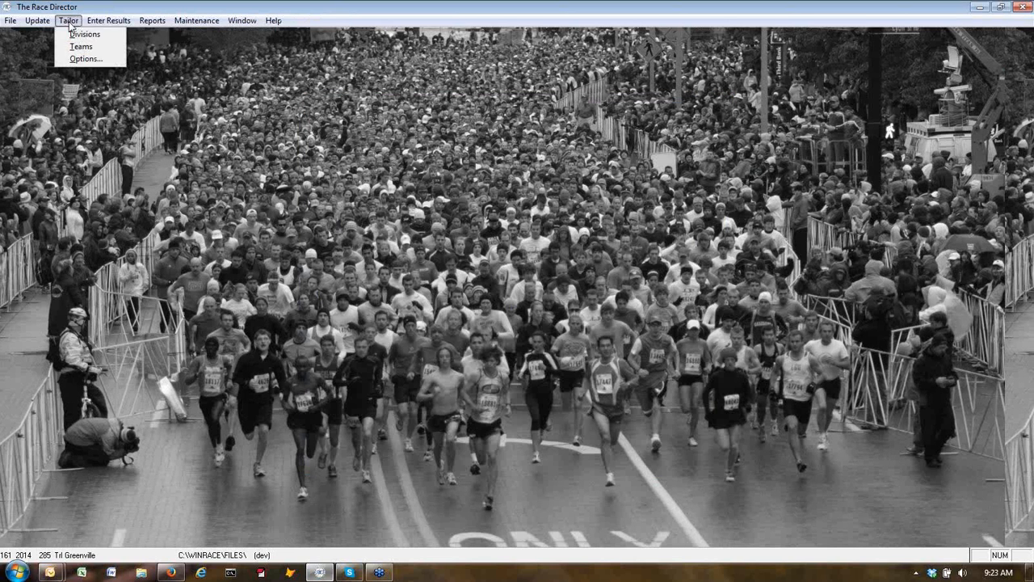
click(79, 34)
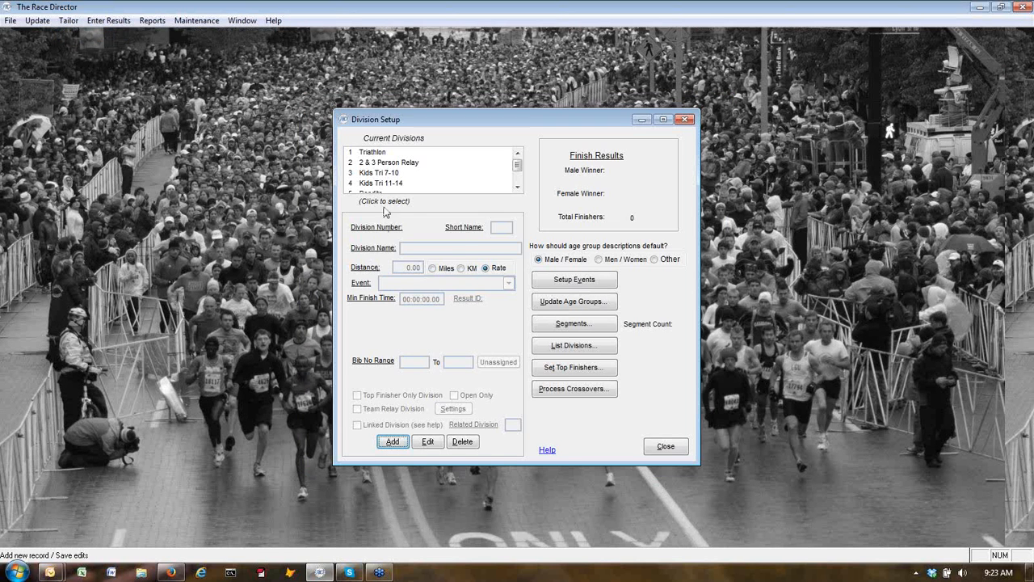
click(368, 165)
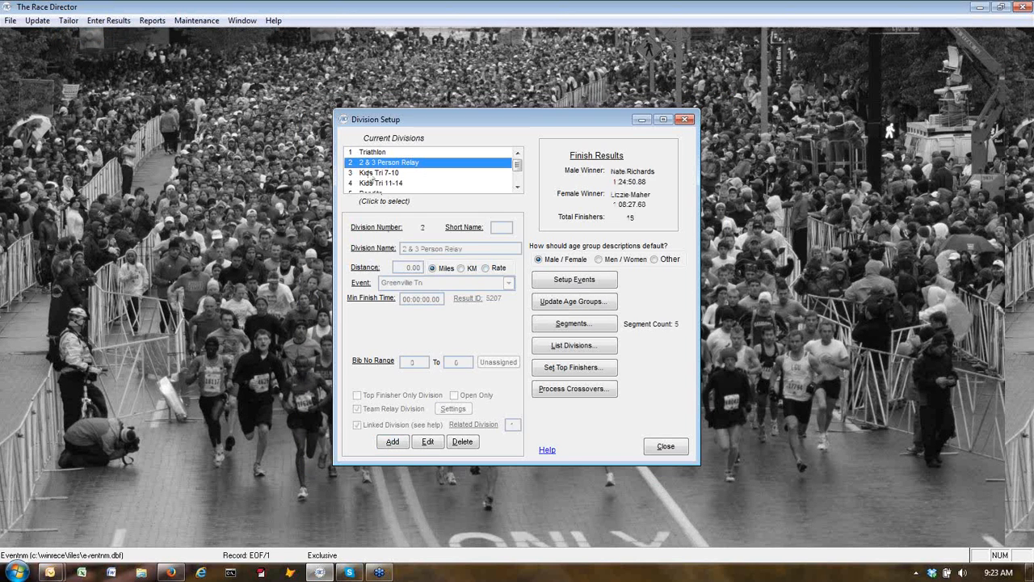
click(428, 441)
click(453, 409)
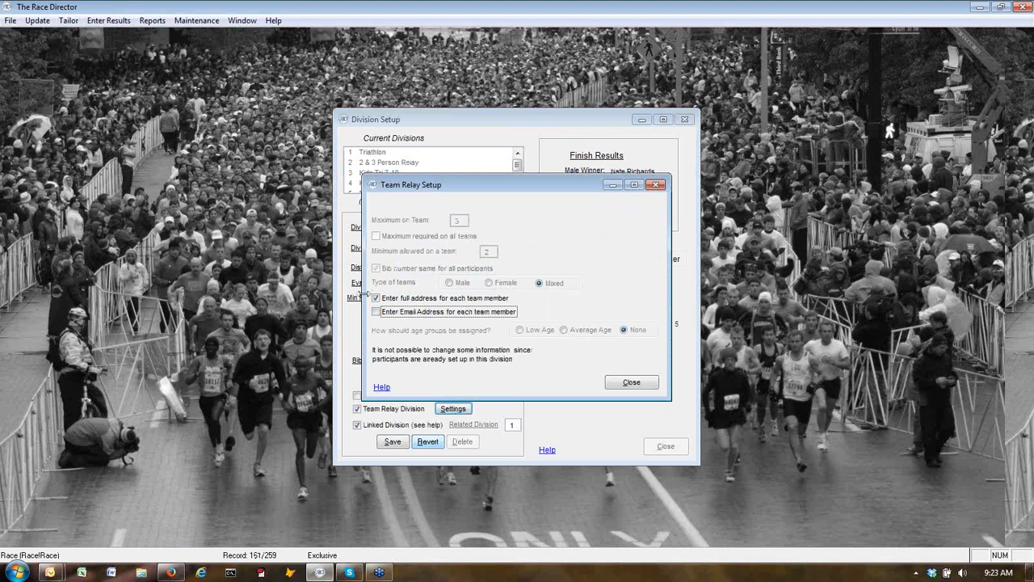
click(631, 384)
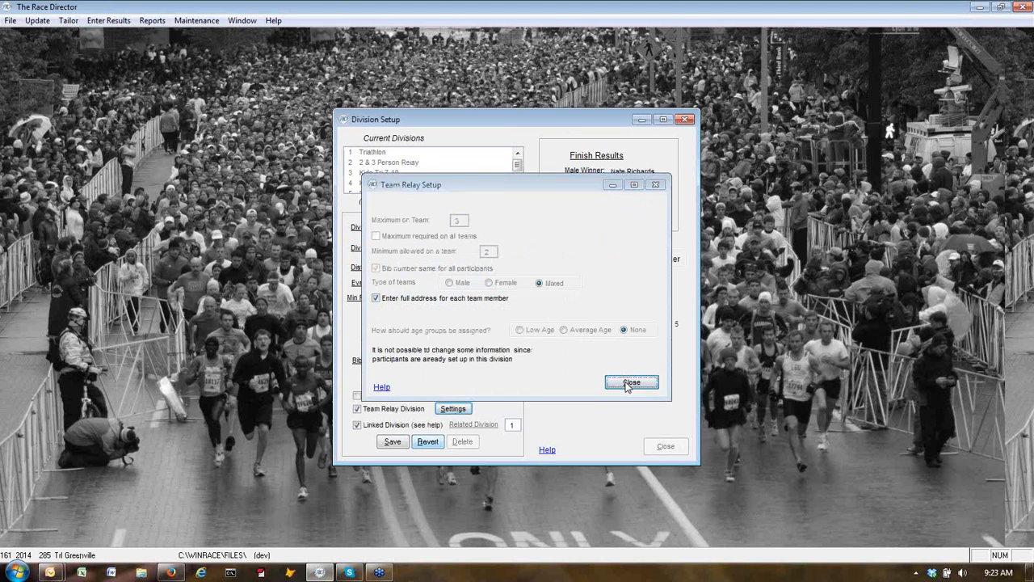
click(426, 442)
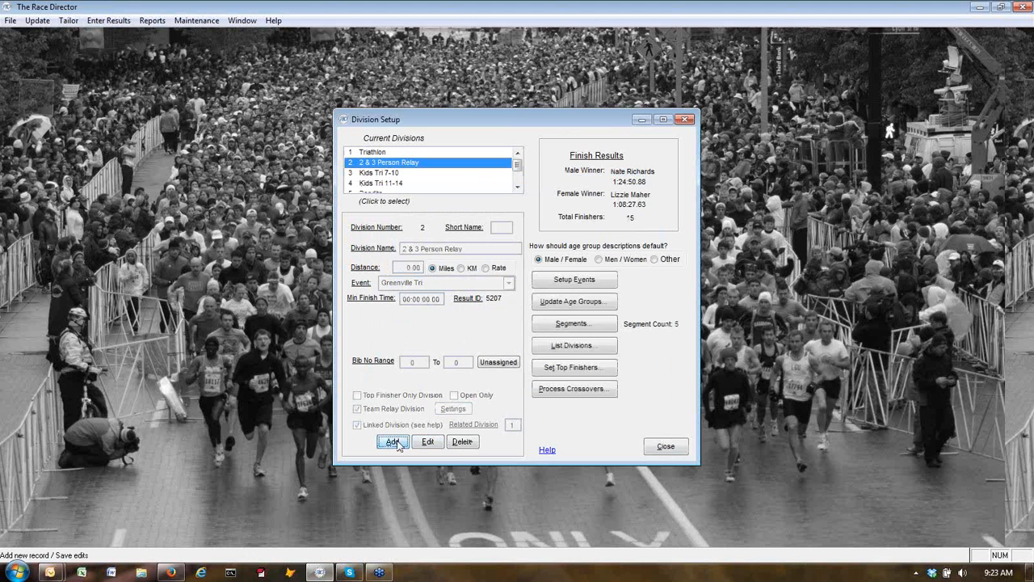
click(653, 447)
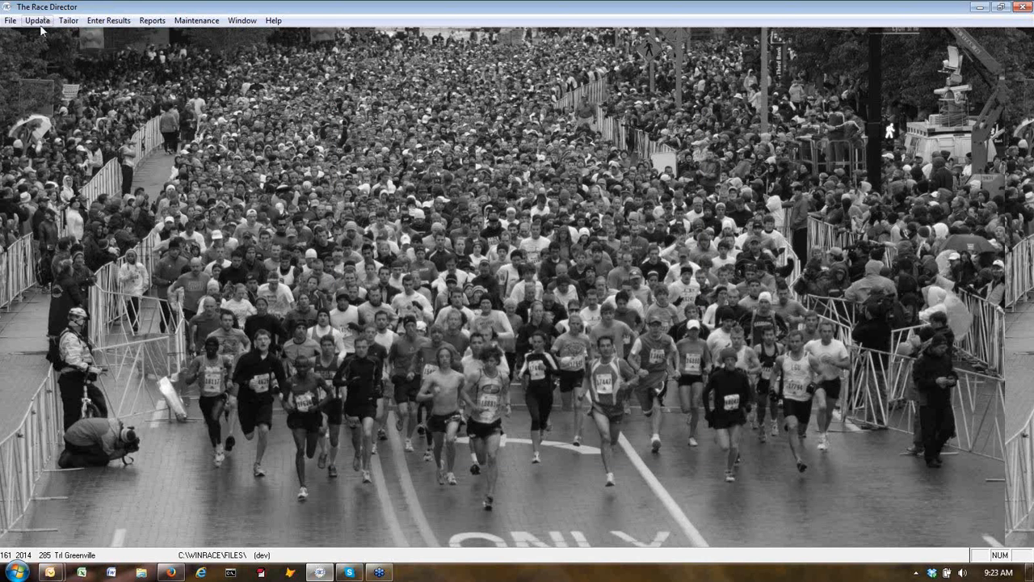
Open the first participant record and view the team members' e-mail column.
click(37, 21)
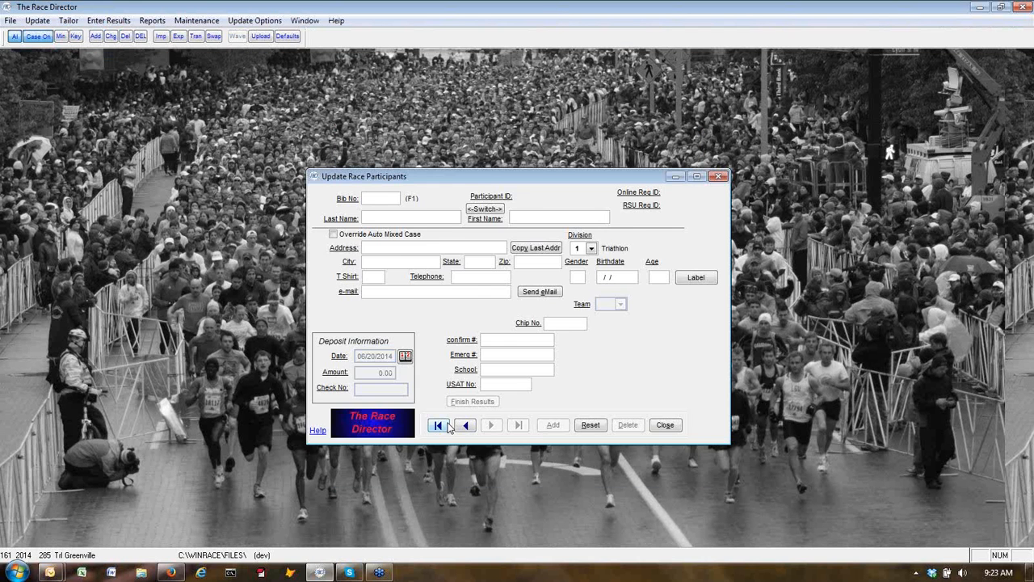
click(444, 425)
click(699, 456)
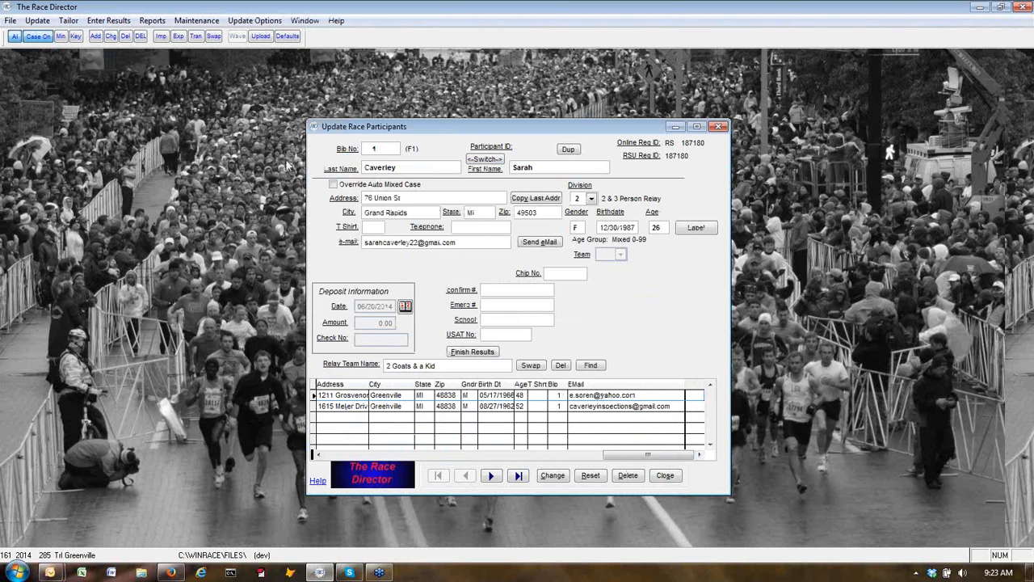
Start a RunSignUp.com test-server import connected to Tri Greenville, clear the Registration ID filter, and fetch registrations.
click(161, 37)
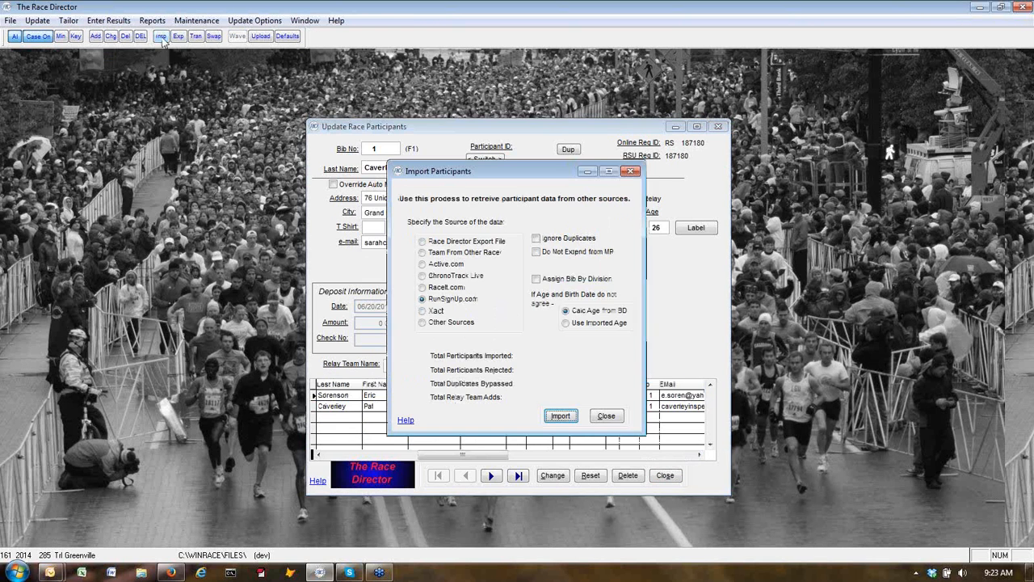
click(563, 419)
click(495, 334)
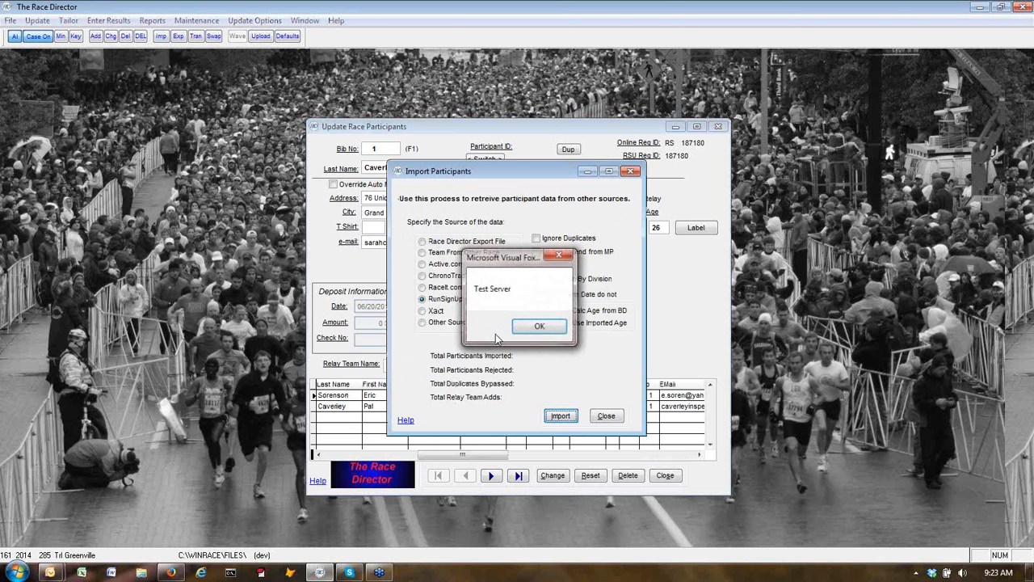
click(539, 325)
click(523, 334)
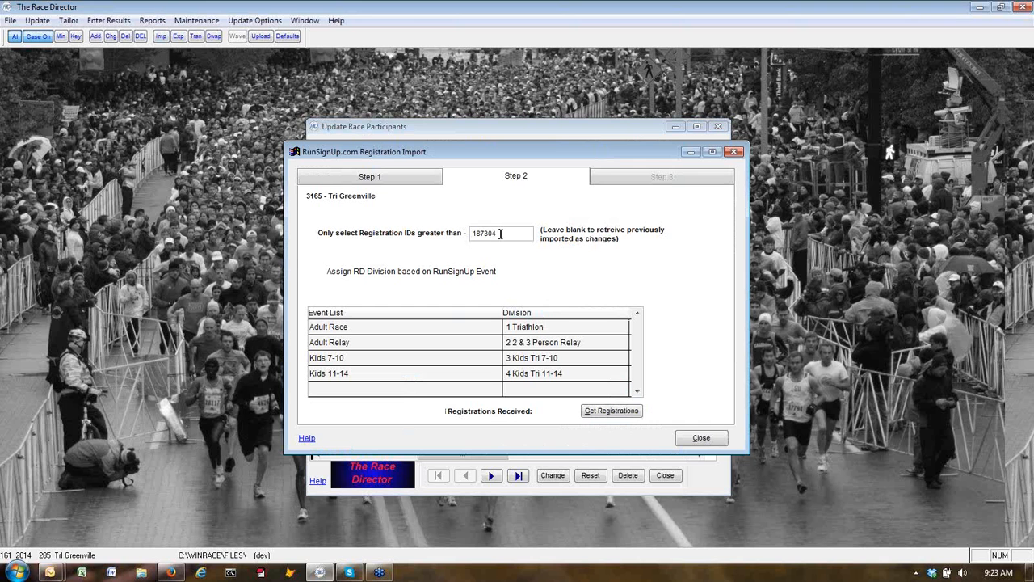
key(Delete)
click(611, 412)
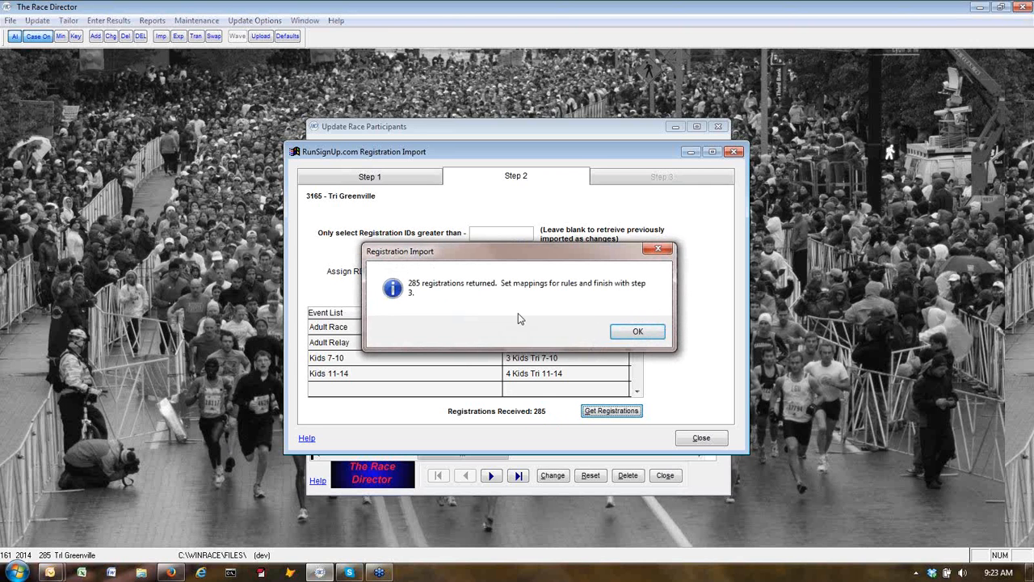
Keep the imported bib numbers, import the 285 registrations as updates, and close the import window.
click(637, 331)
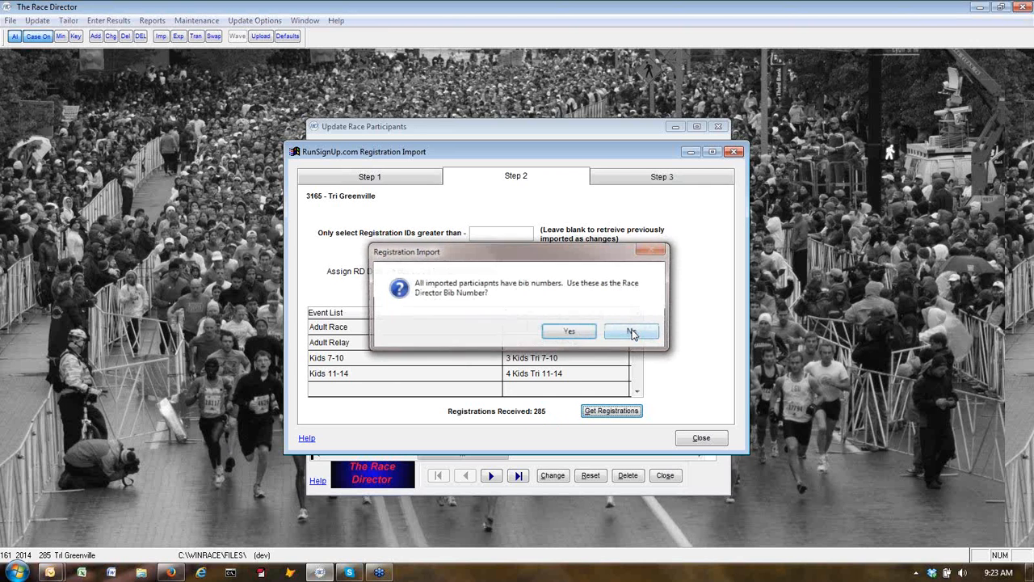
click(569, 333)
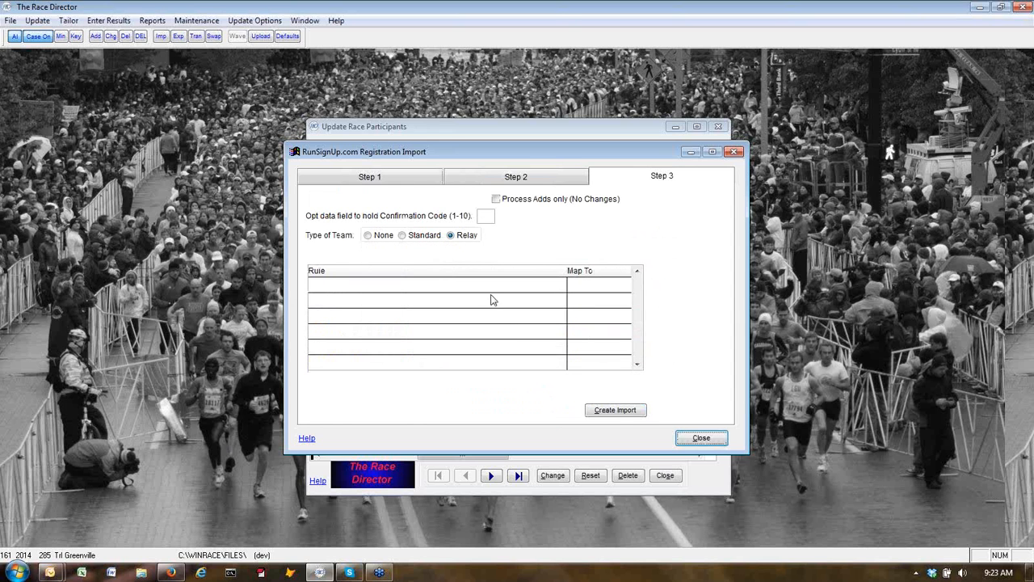
click(596, 416)
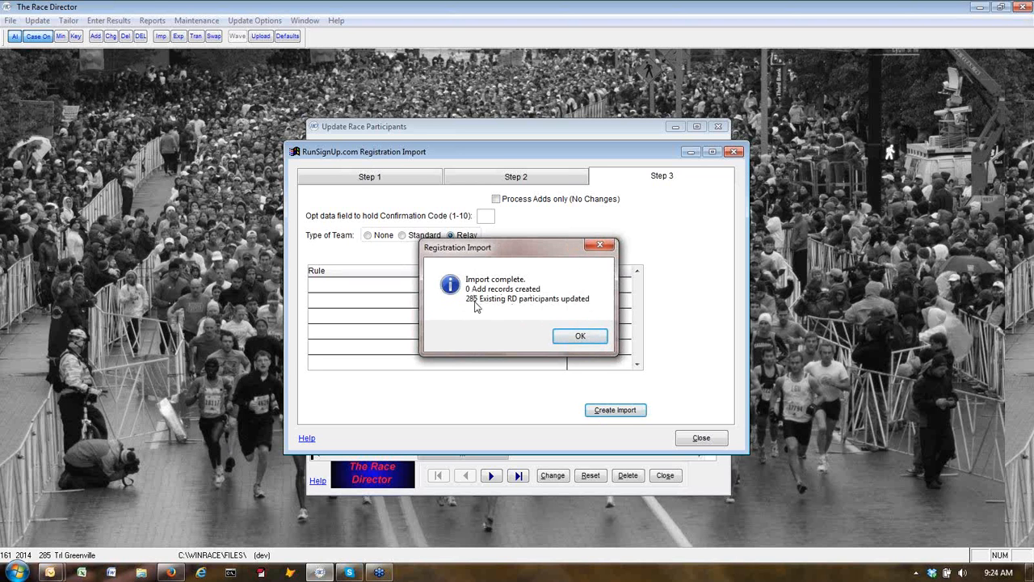
click(586, 339)
click(548, 333)
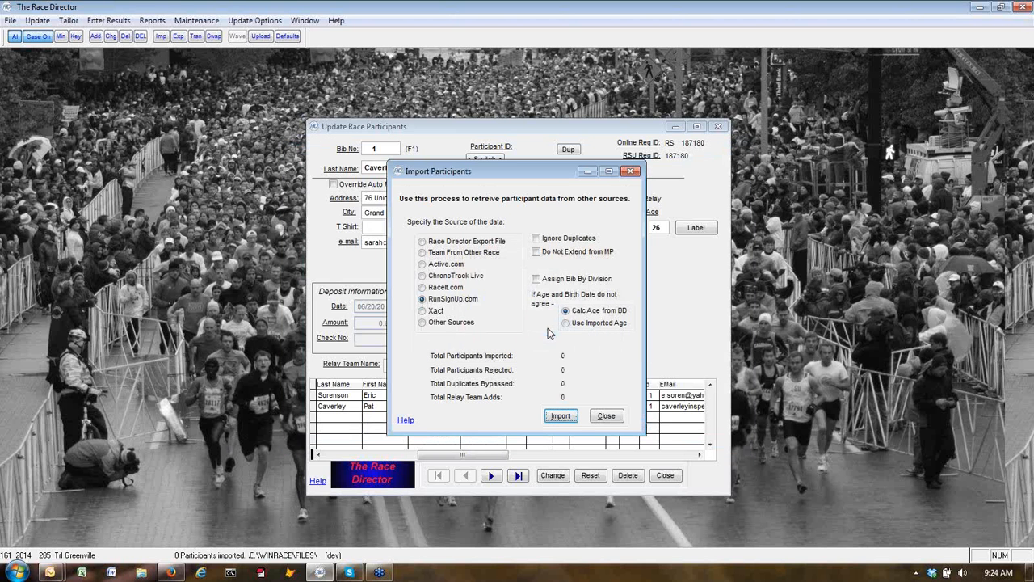
click(607, 416)
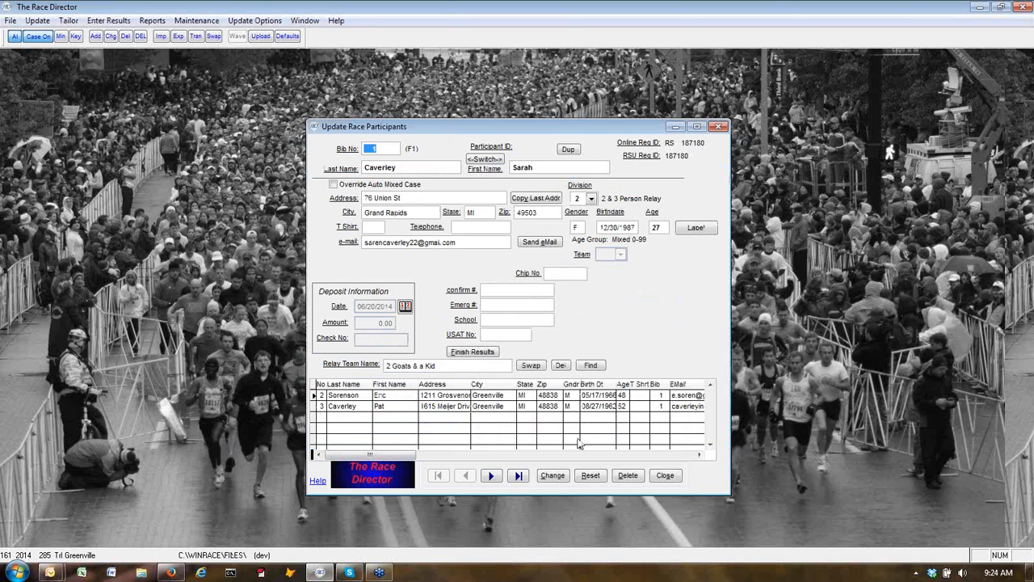
Scroll bib 1's relay grid to check the team members' e-mail addresses, then close the record.
click(700, 456)
click(700, 456)
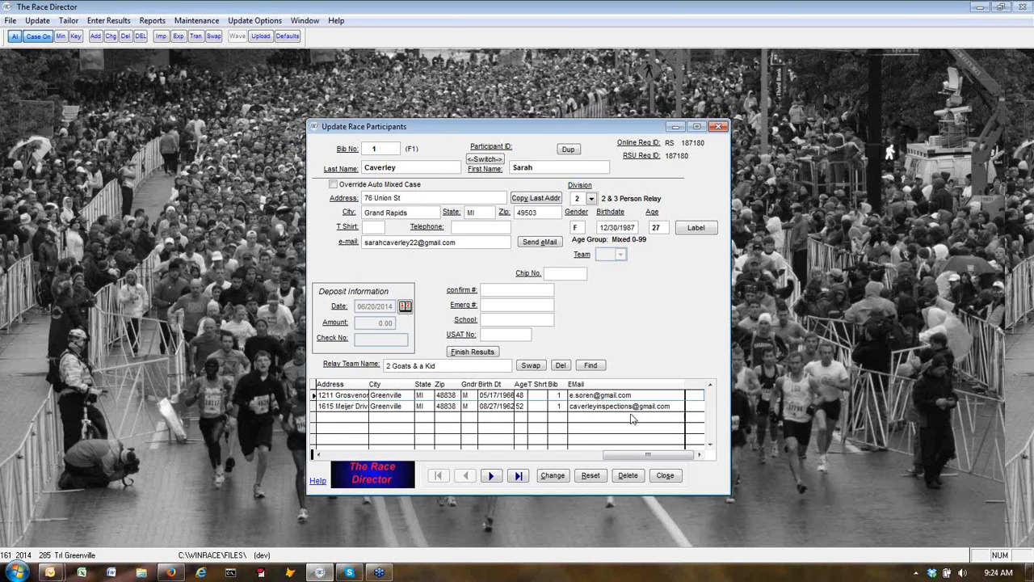
click(674, 479)
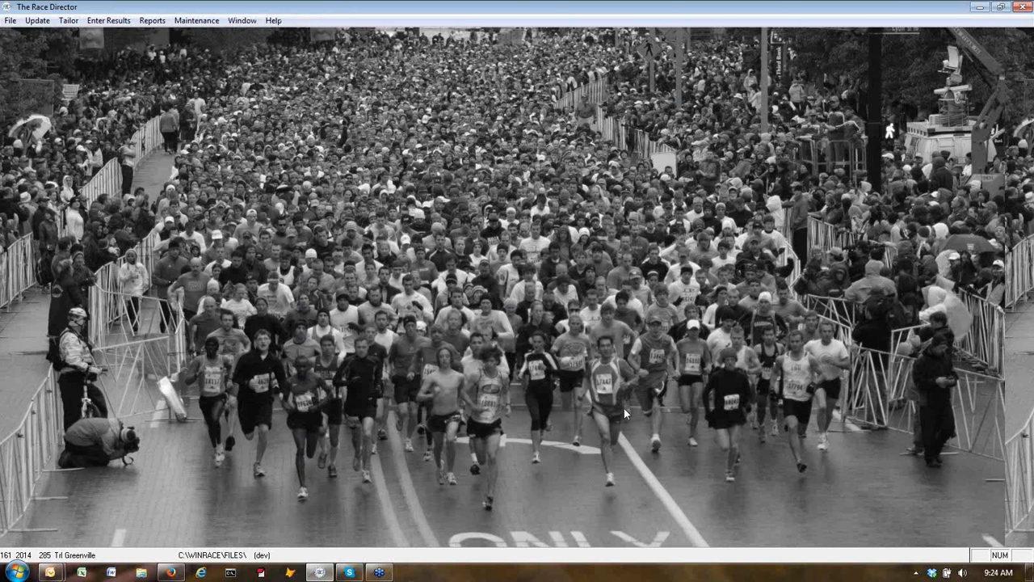
Fix the domain of the first relay member's e-mail on participant 1 and save with Change.
click(41, 21)
click(59, 39)
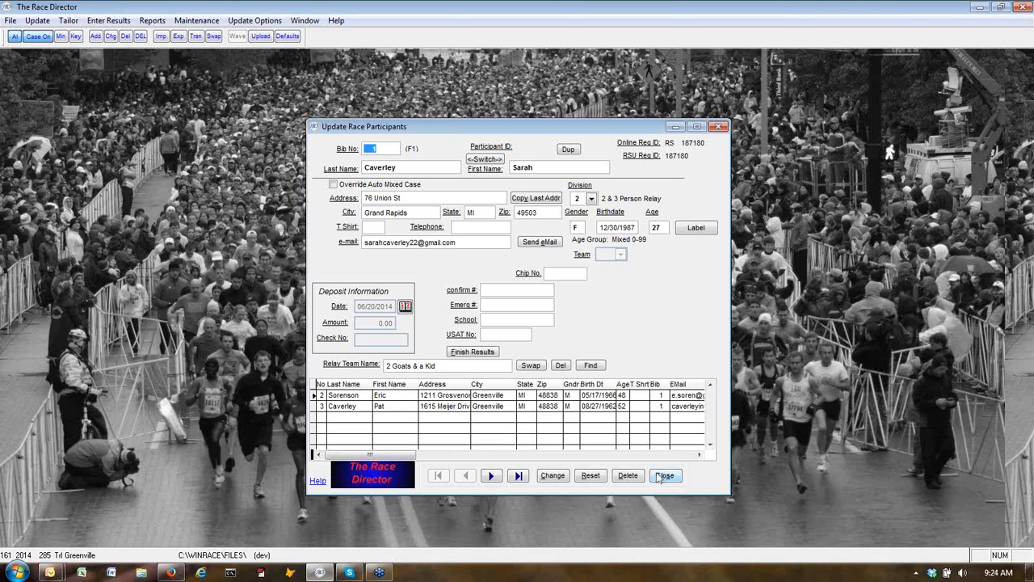
click(702, 456)
click(702, 456)
click(702, 456)
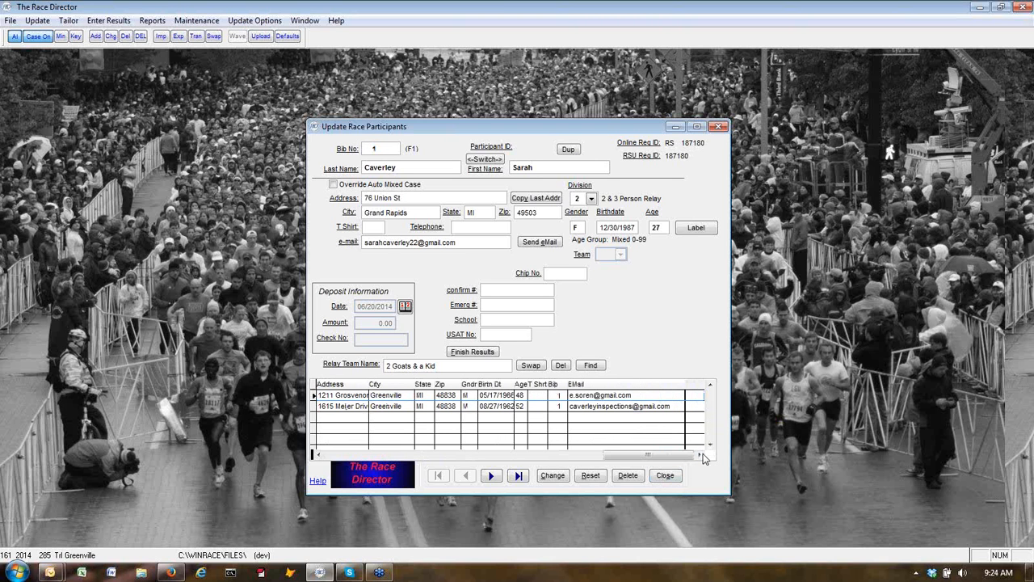
click(618, 395)
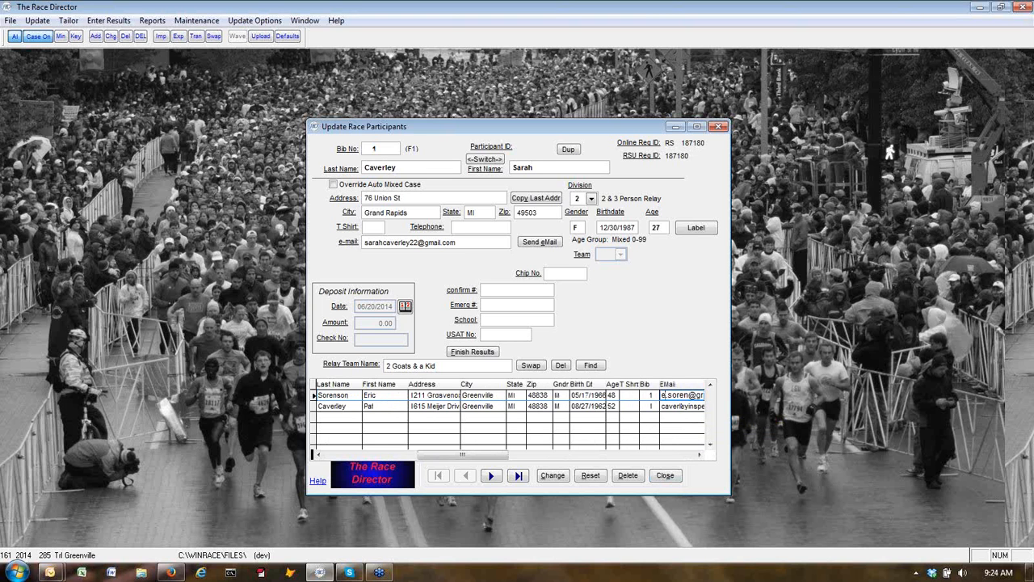
key(Right)
key(Right)
key(Right)
key(Right)
key(Right)
key(Right)
key(Right)
key(Right)
key(Right)
key(Right)
key(Right)
key(BackSpace)
key(BackSpace)
key(BackSpace)
key(BackSpace)
text(y)
click(553, 475)
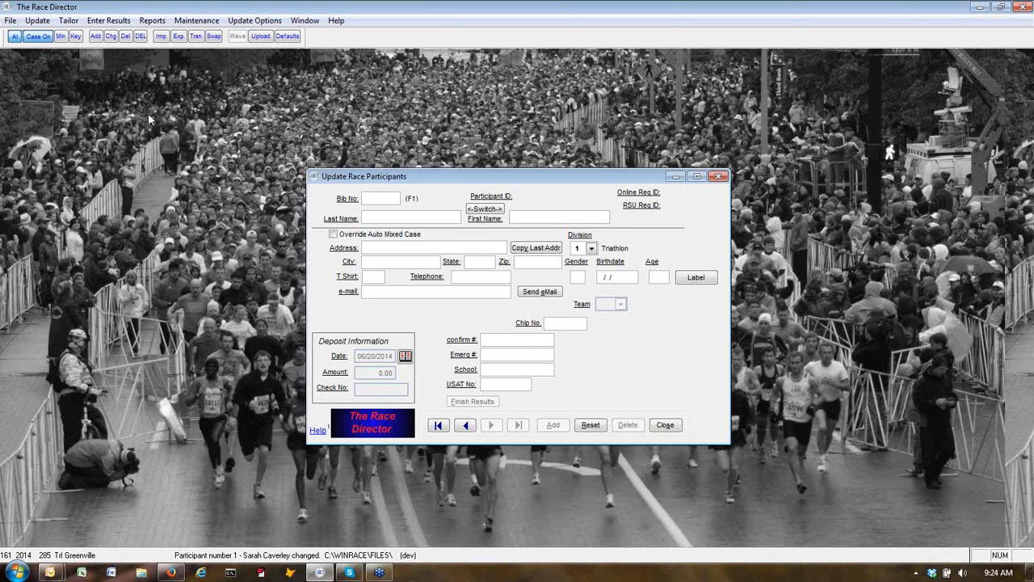
Start an import from another source using the tab-delimited file entrants_tri.txt from the RSU folder.
click(162, 37)
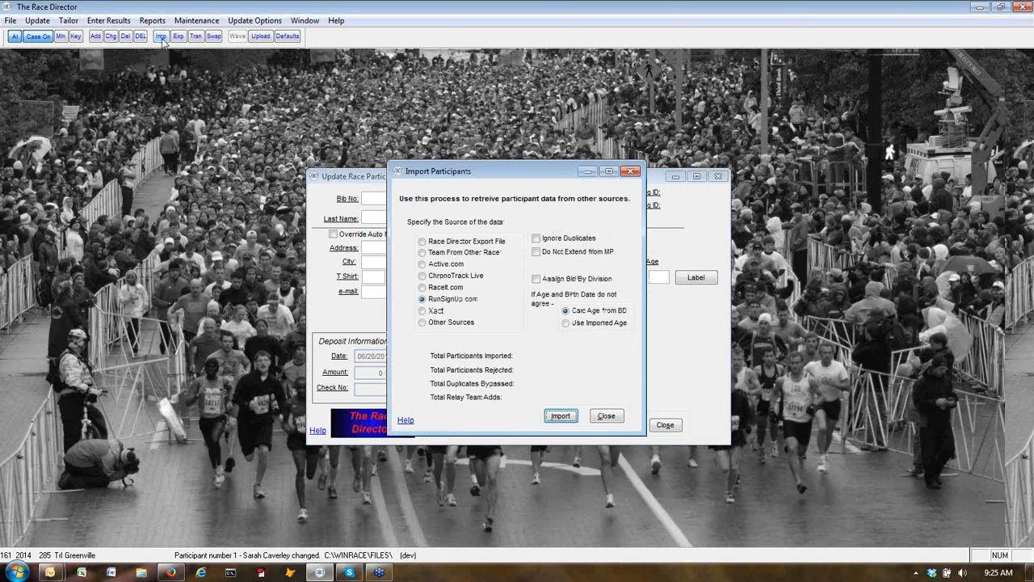
click(438, 324)
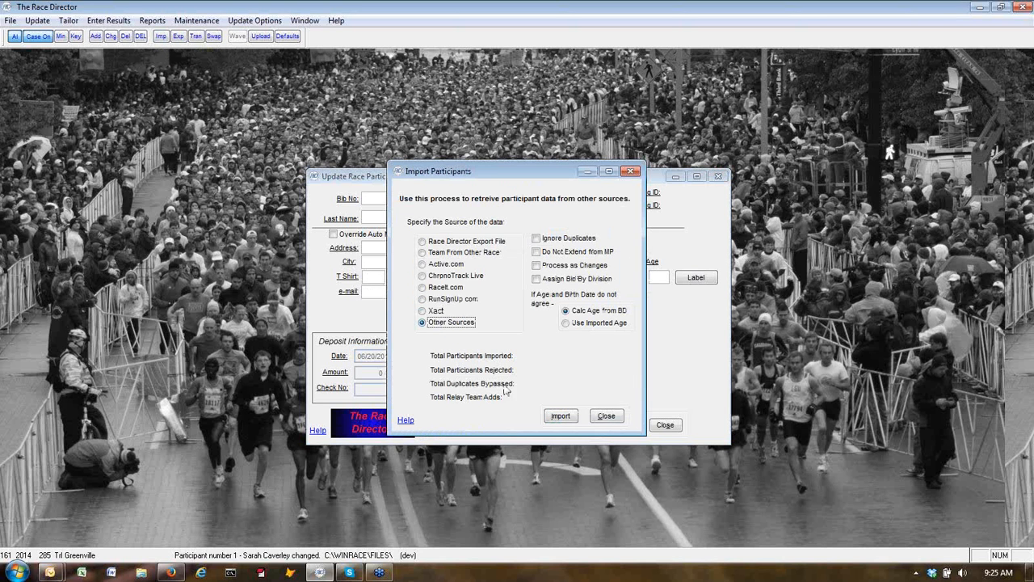
click(560, 416)
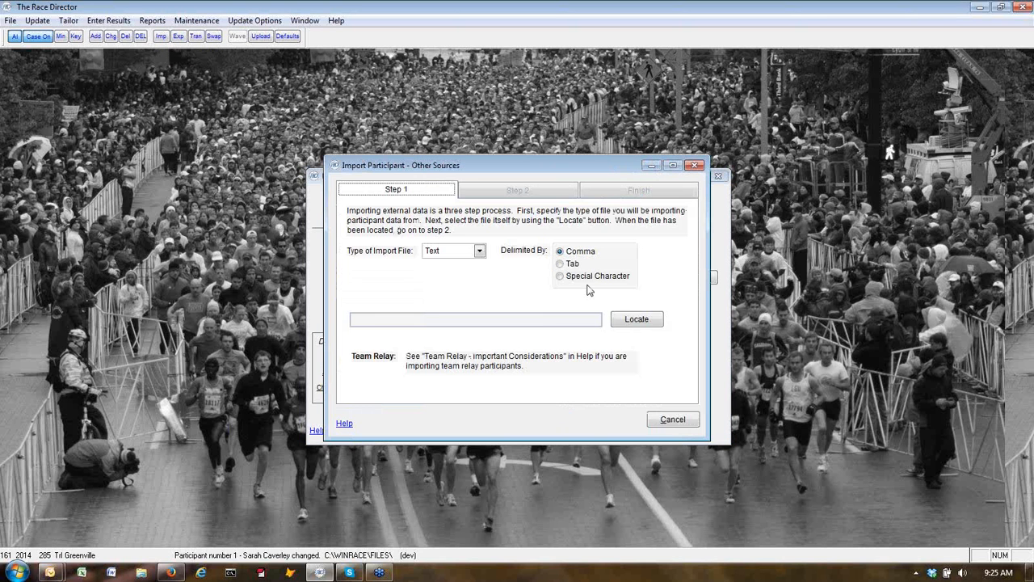
click(564, 264)
click(630, 319)
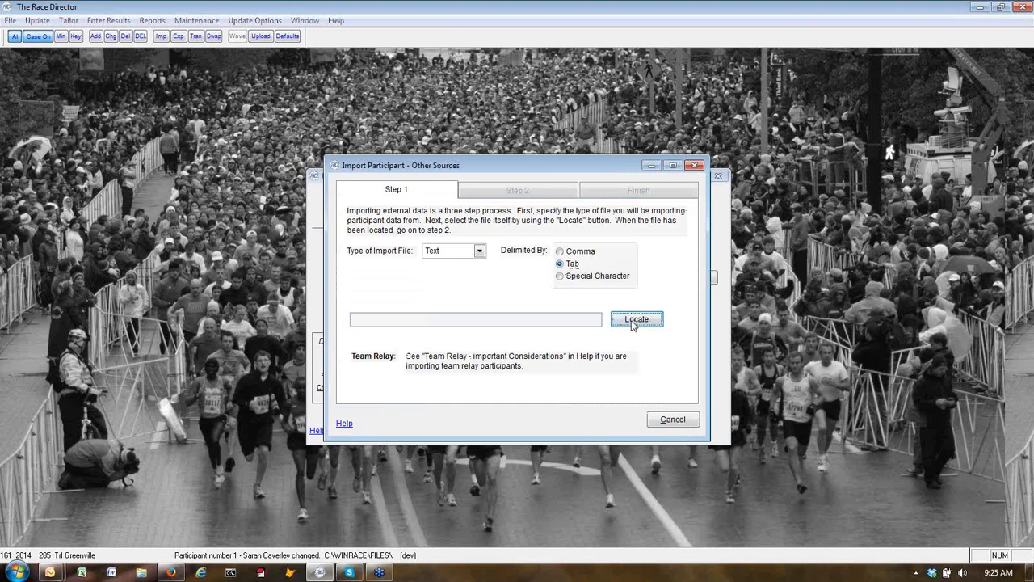
click(293, 148)
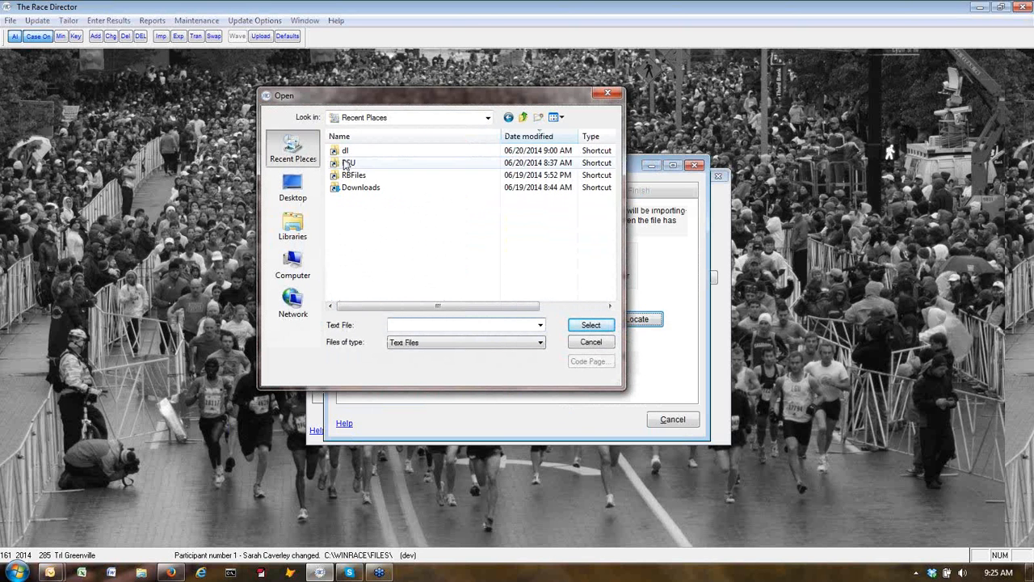
double_click(350, 163)
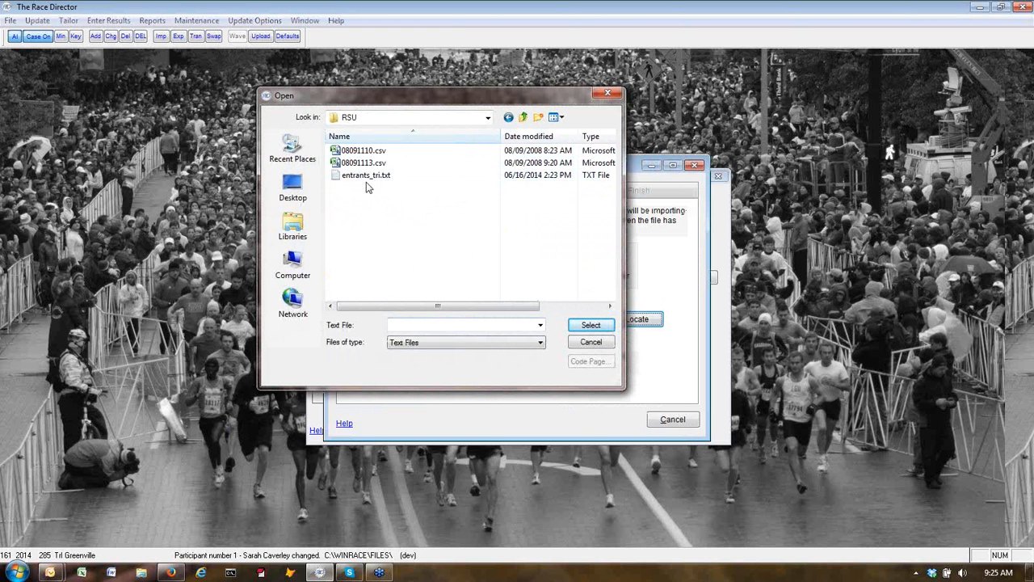
click(366, 175)
click(589, 325)
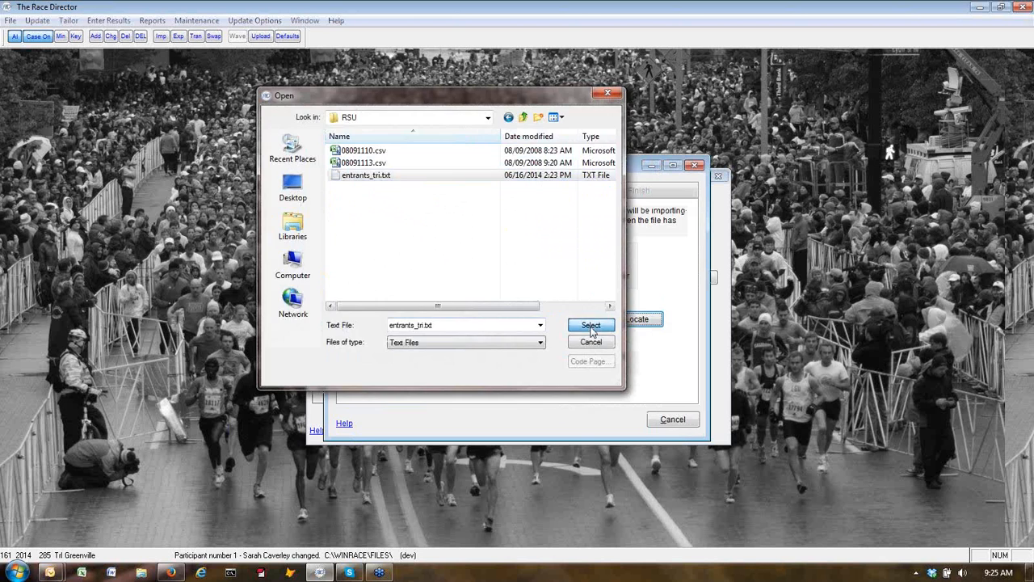
Copy field mappings from race 1 and apply the 02-Relay Import Template.
click(522, 191)
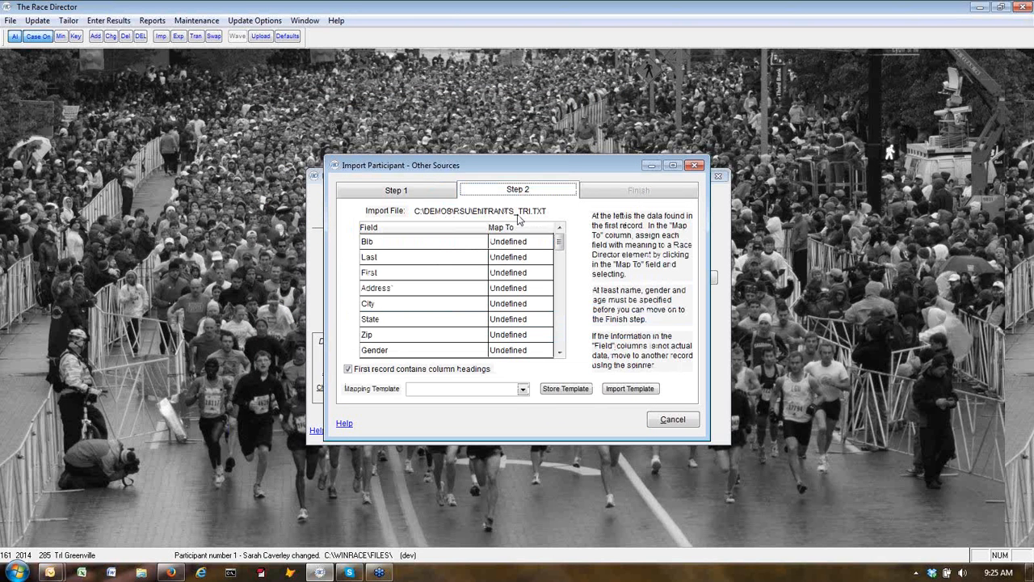
click(523, 389)
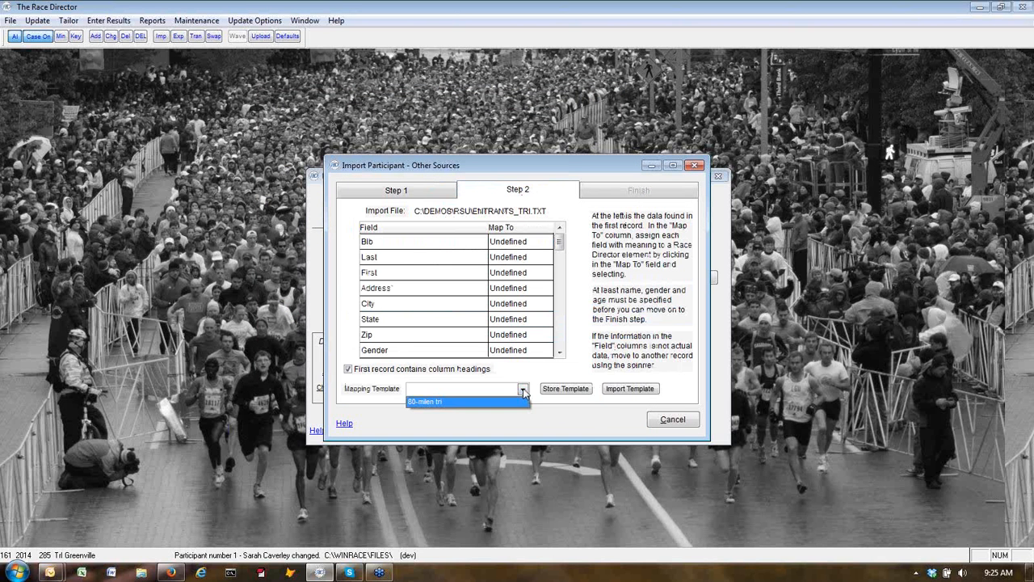
click(523, 390)
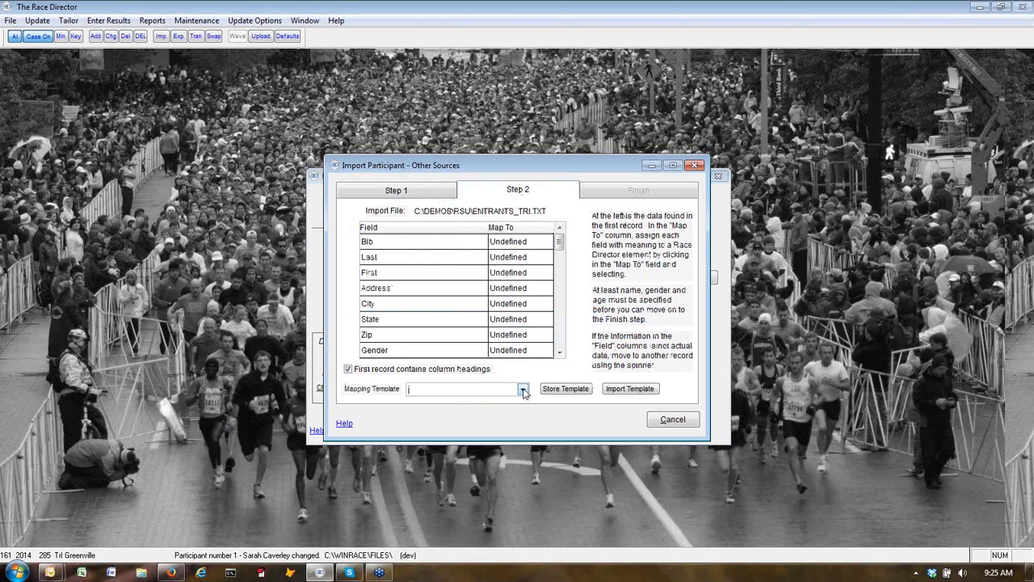
click(622, 392)
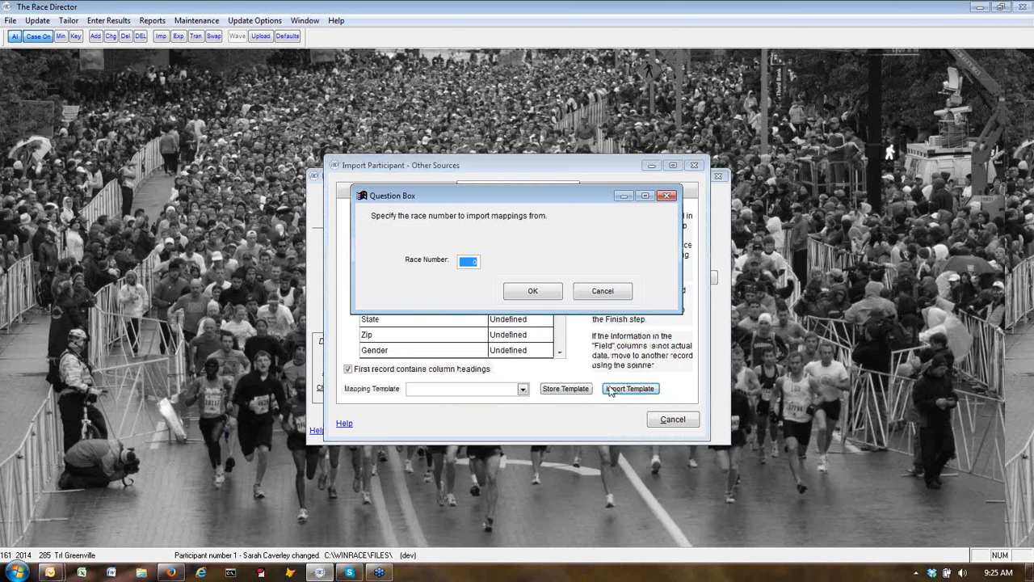
text(1)
click(533, 291)
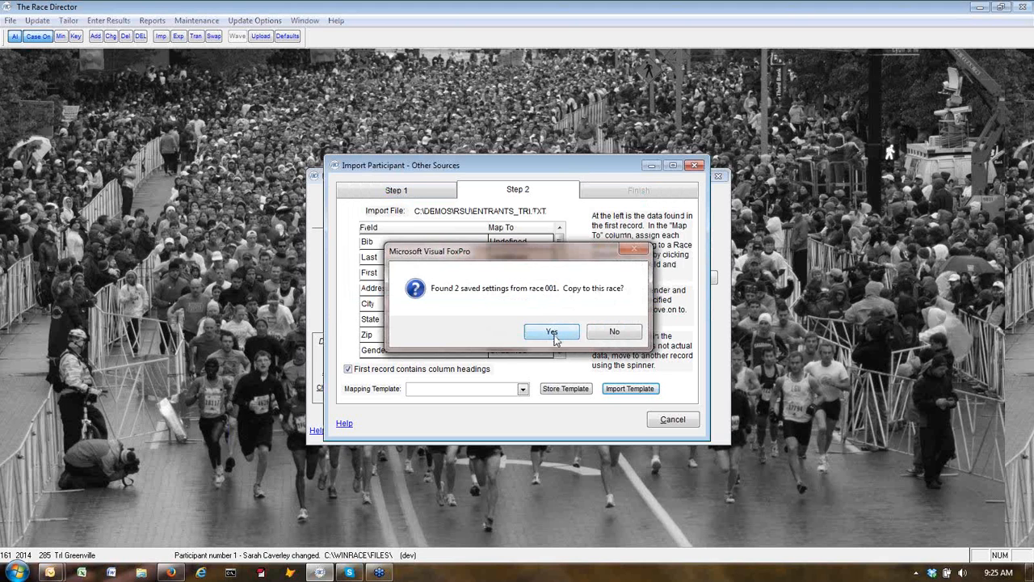
click(552, 332)
click(522, 388)
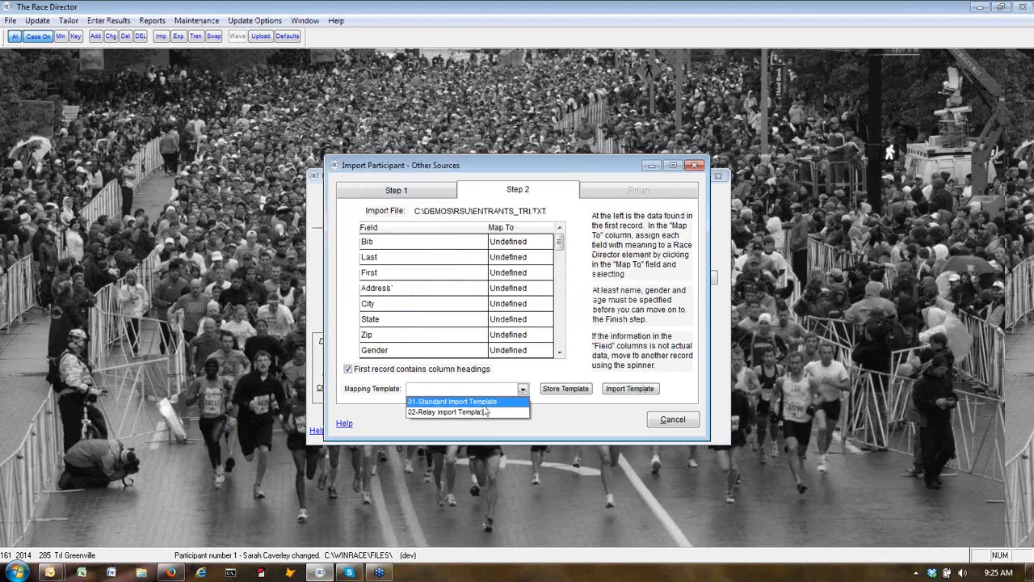
click(454, 413)
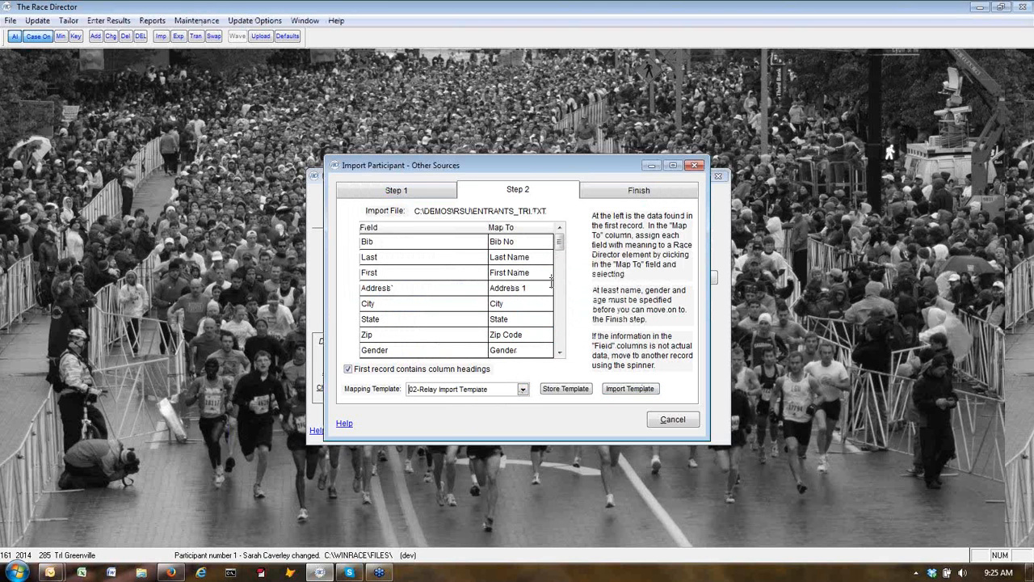
Finish and build the relay entrant import, close the window, and load bib 231's record.
click(559, 354)
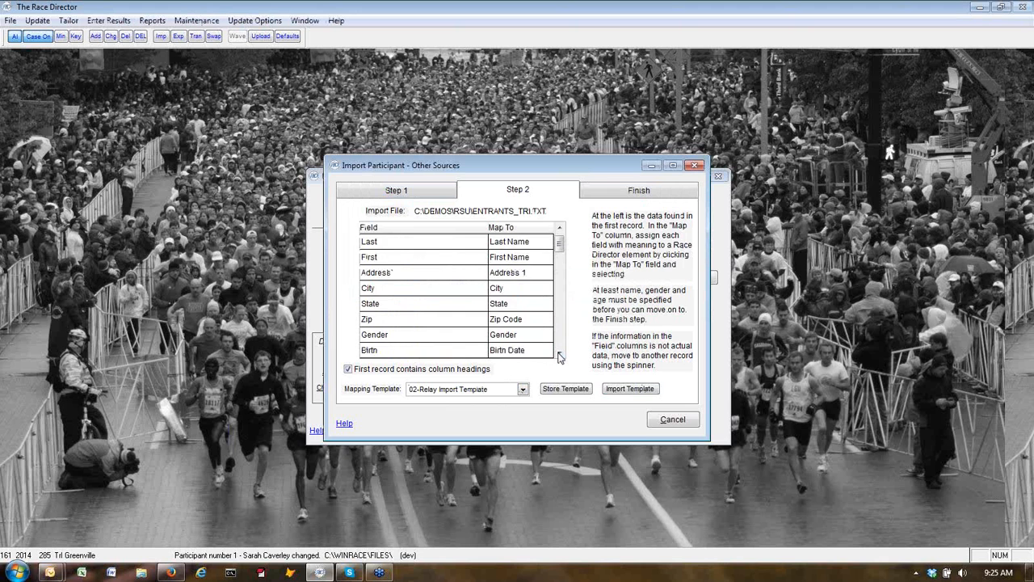
click(559, 353)
click(559, 354)
click(559, 354)
click(559, 354)
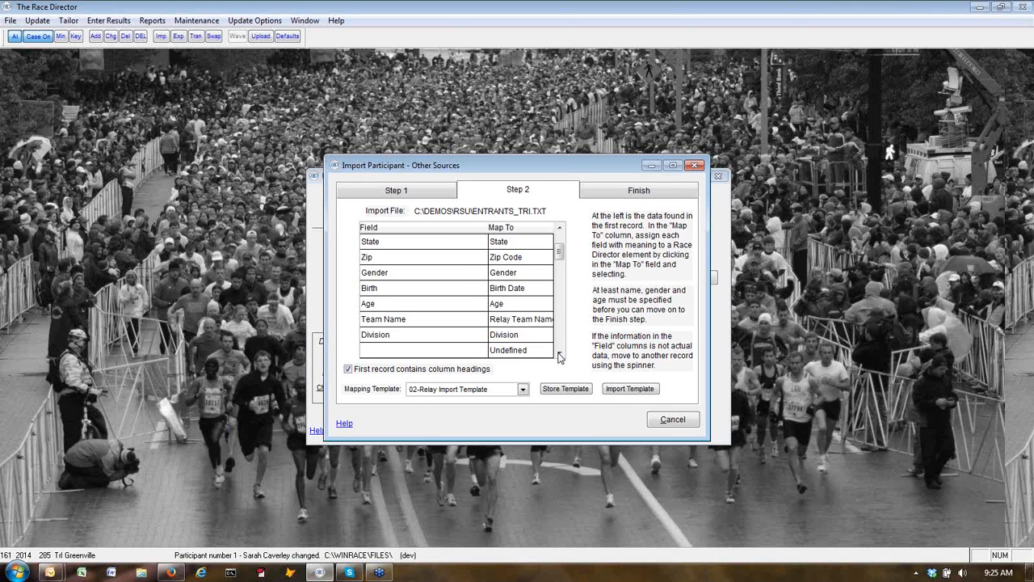
click(635, 200)
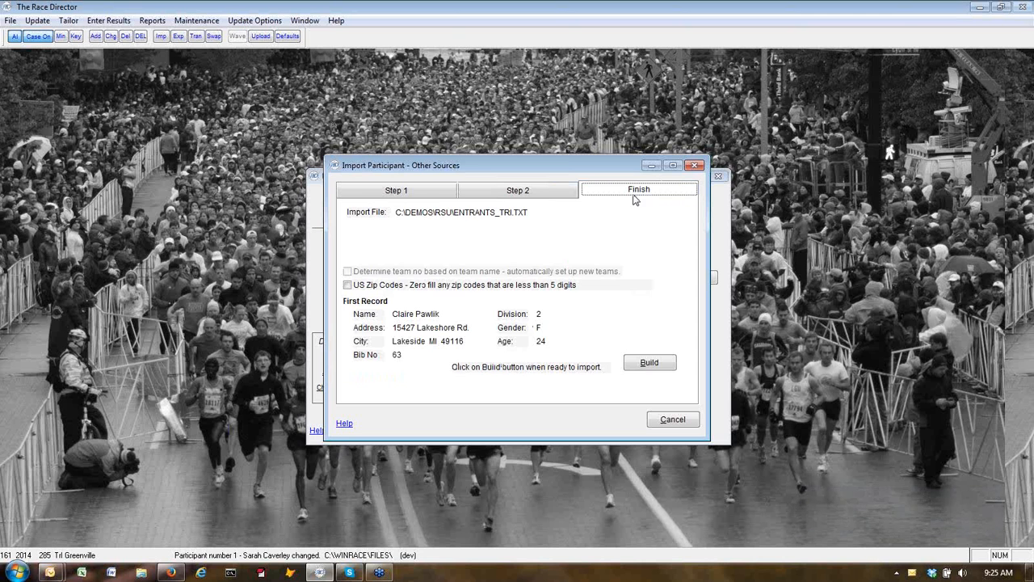
click(647, 366)
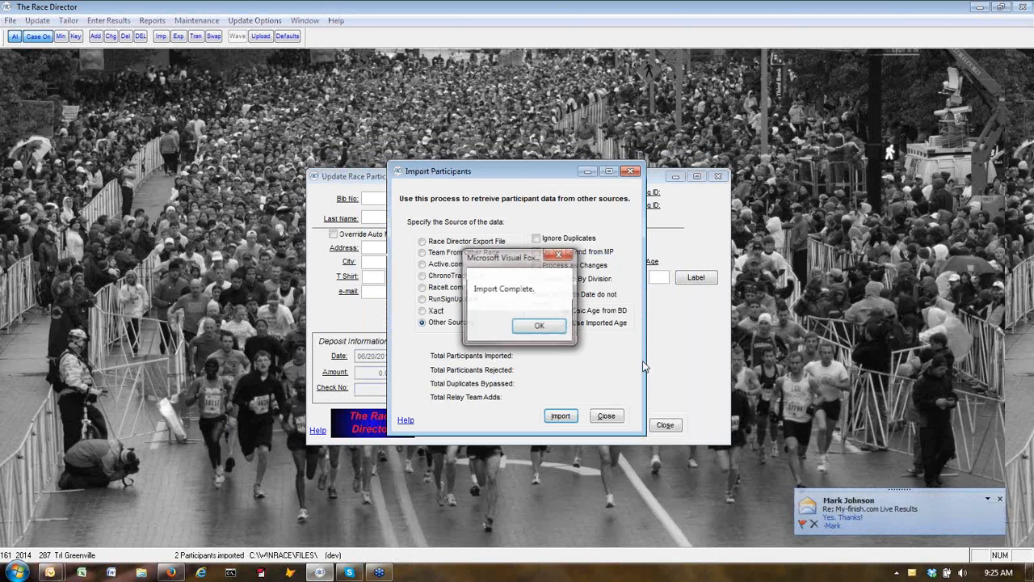
click(538, 326)
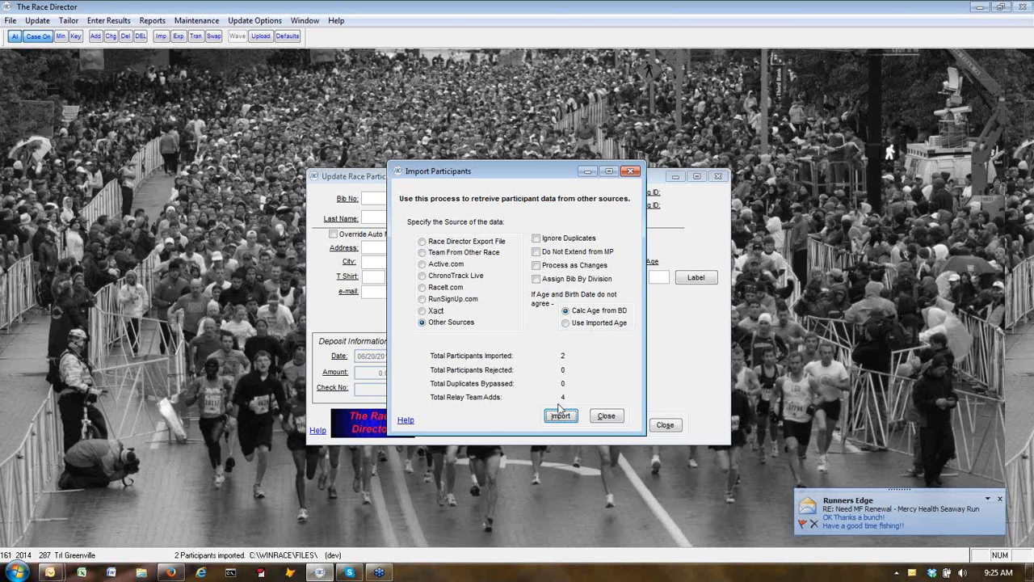
click(606, 416)
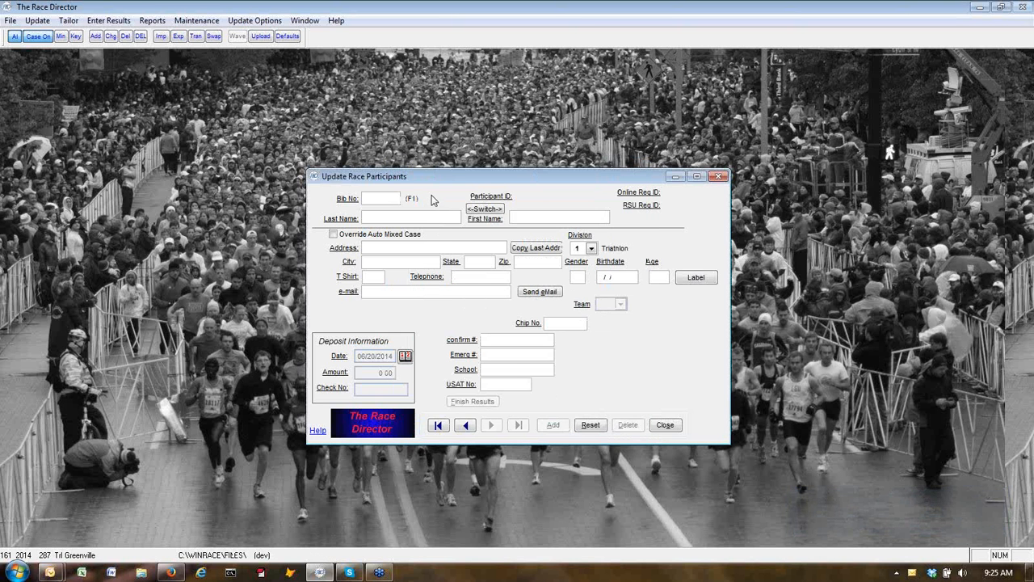
text(231)
key(Return)
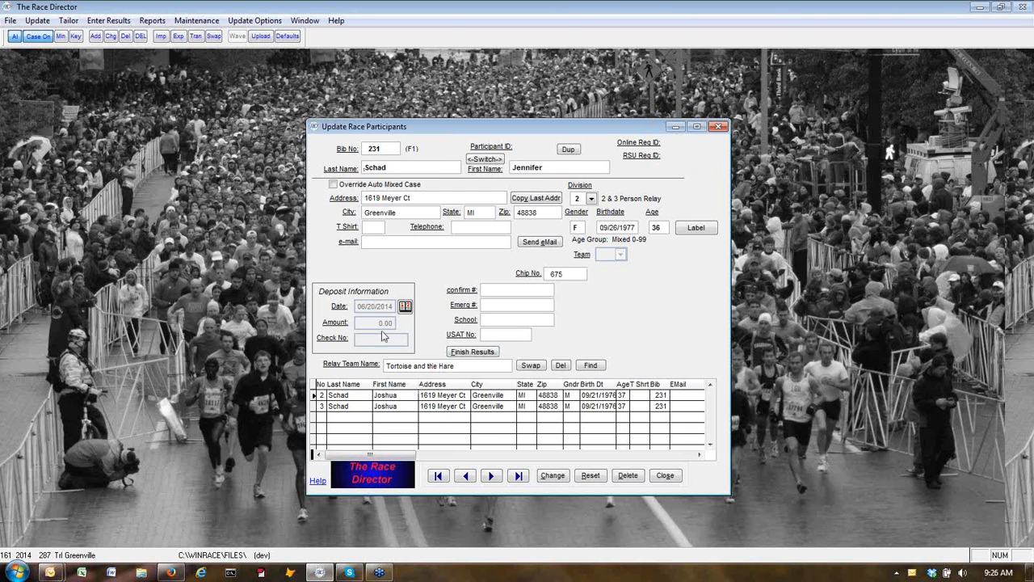
Upload All Participants to the RunSignUp test server, acknowledging 285 updates and 2 new relay teams.
click(260, 36)
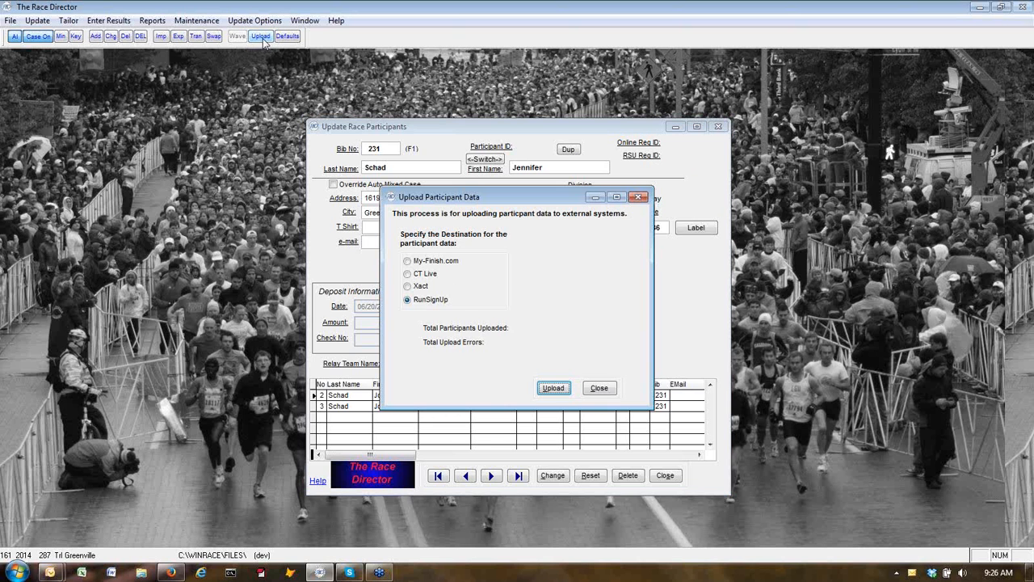
click(554, 387)
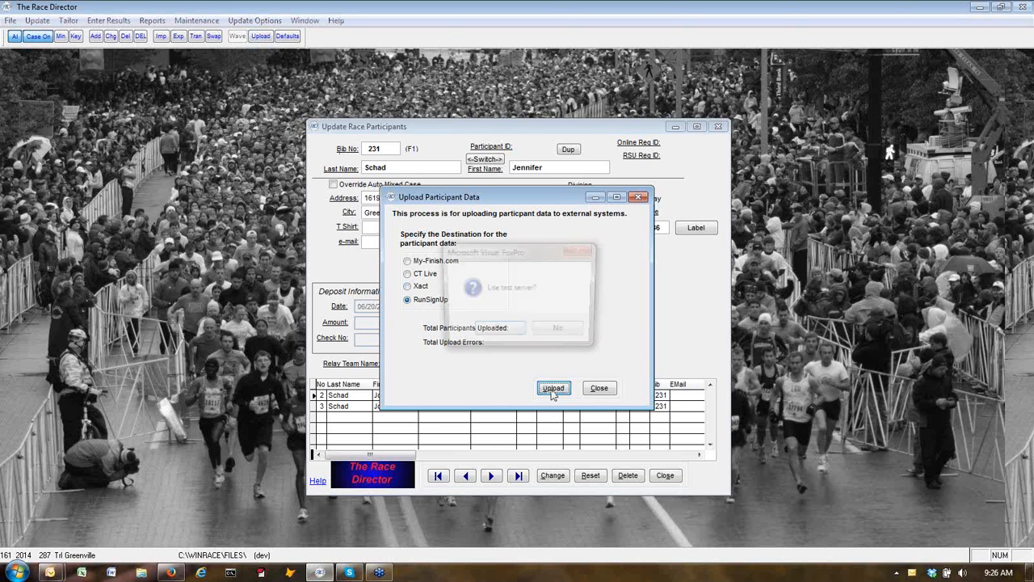
click(501, 332)
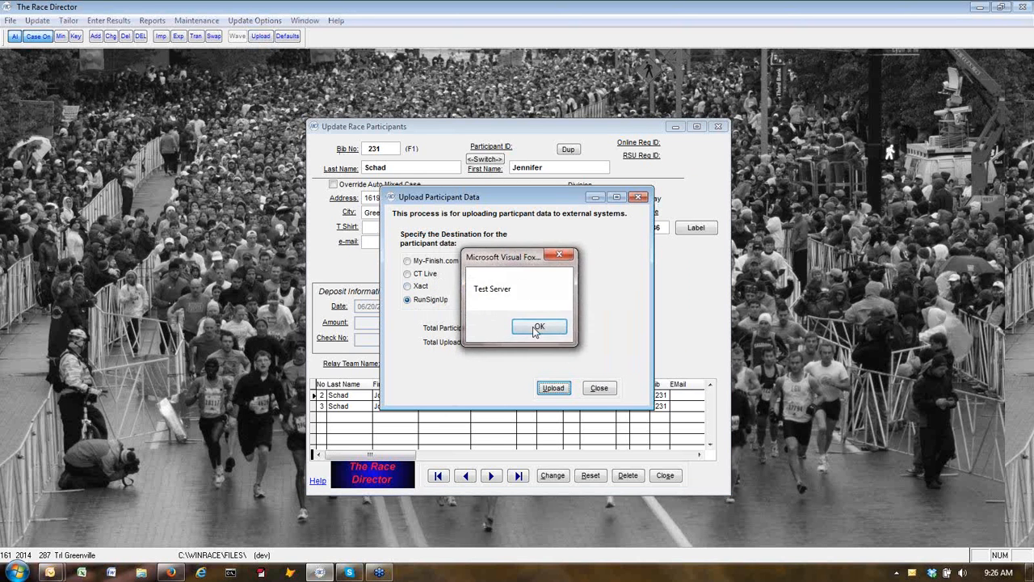
click(538, 330)
click(524, 333)
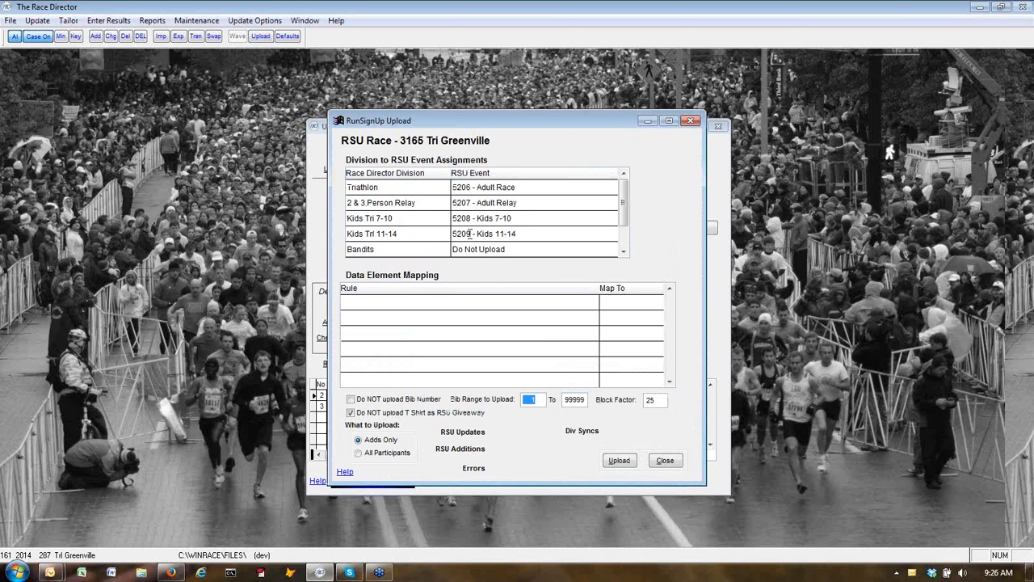
click(359, 453)
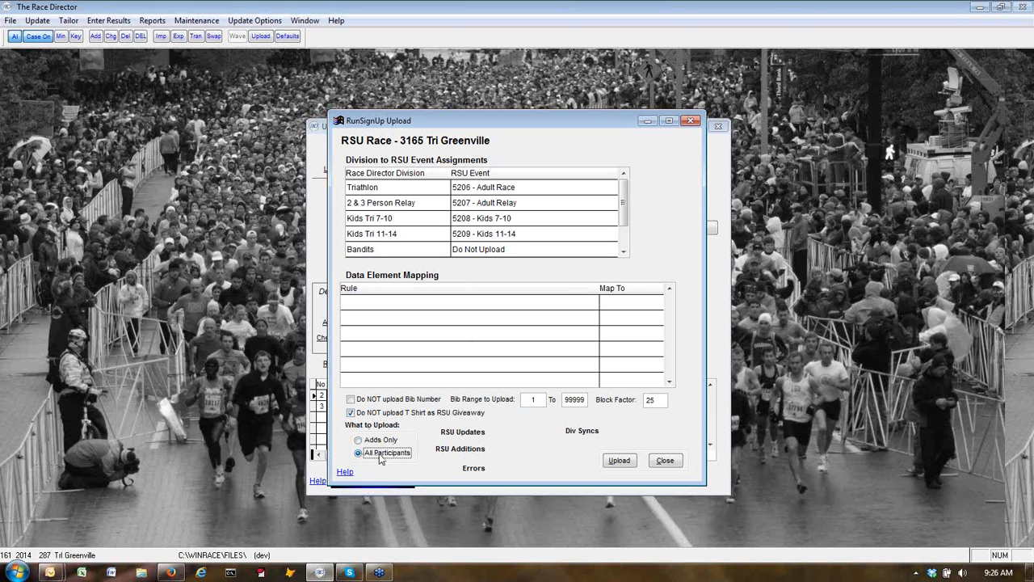
click(621, 463)
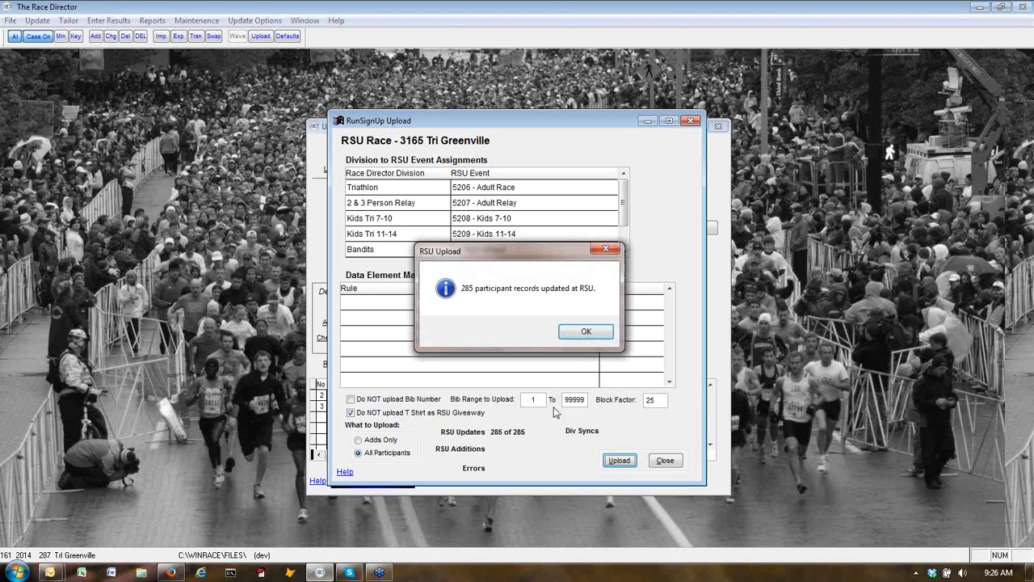
click(584, 332)
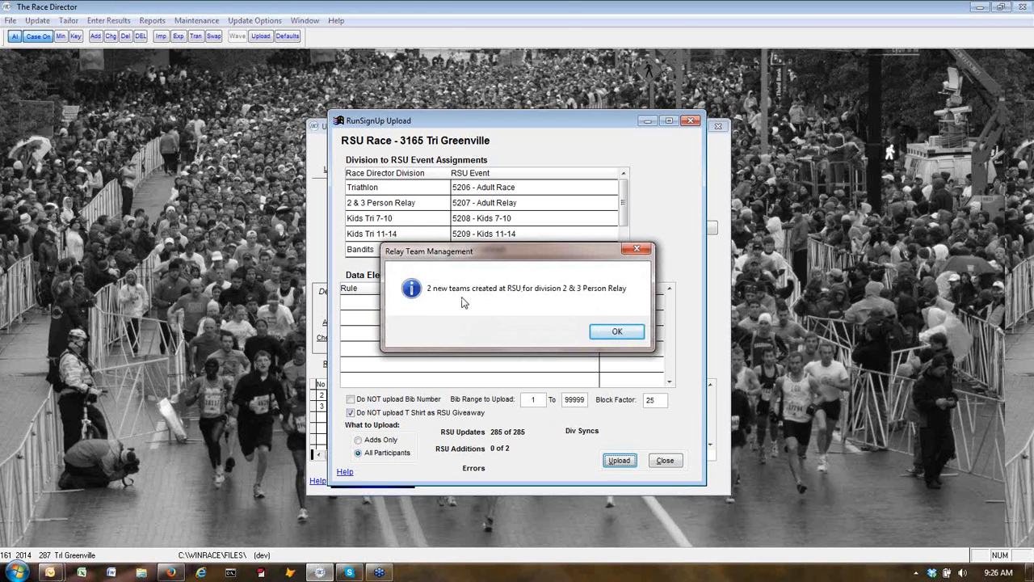
click(616, 334)
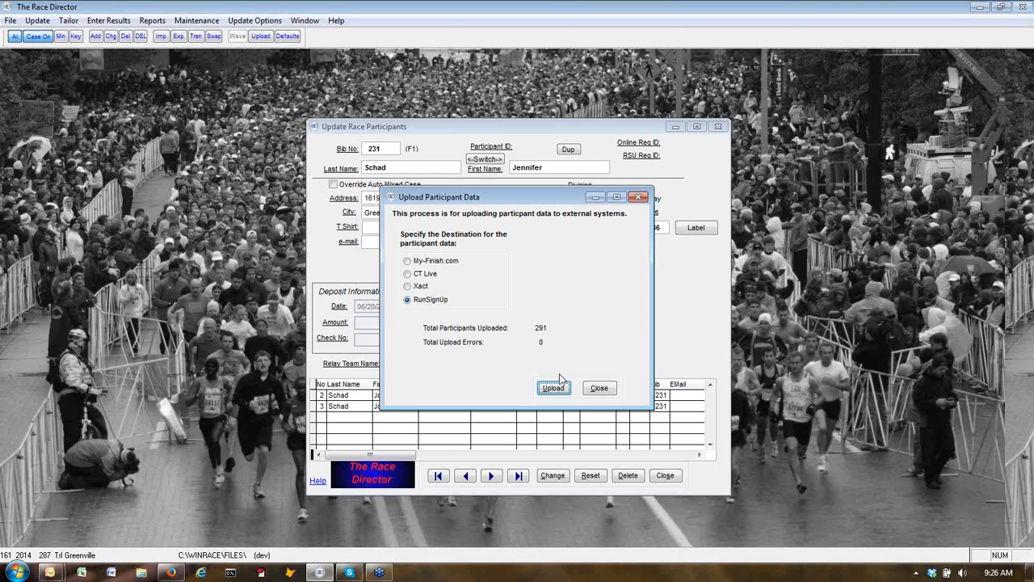
click(599, 389)
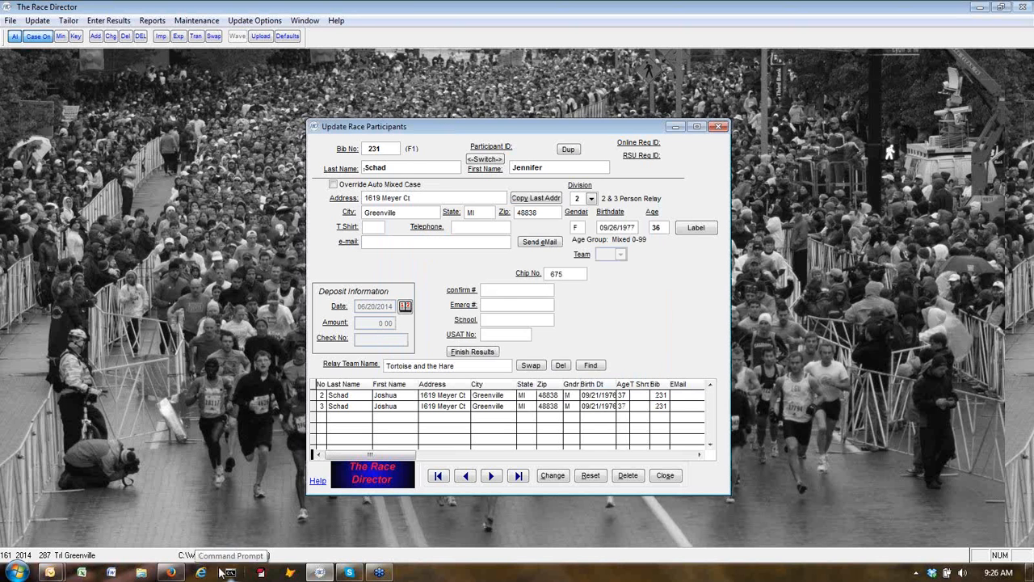
click(171, 572)
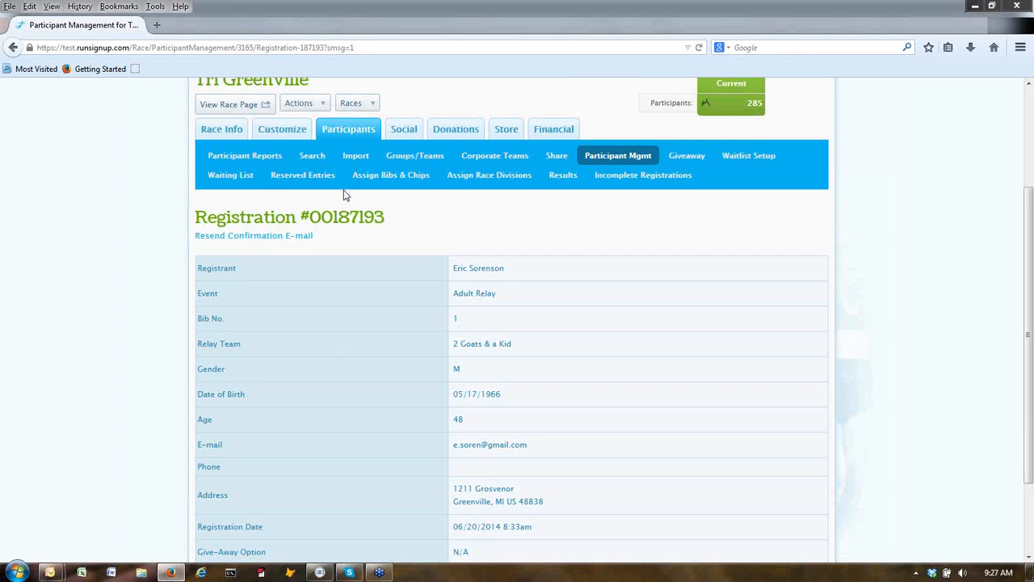
Open Groups/Teams > View Groups and scroll the relay list to Tortoise and the Hare, bib 231.
click(421, 159)
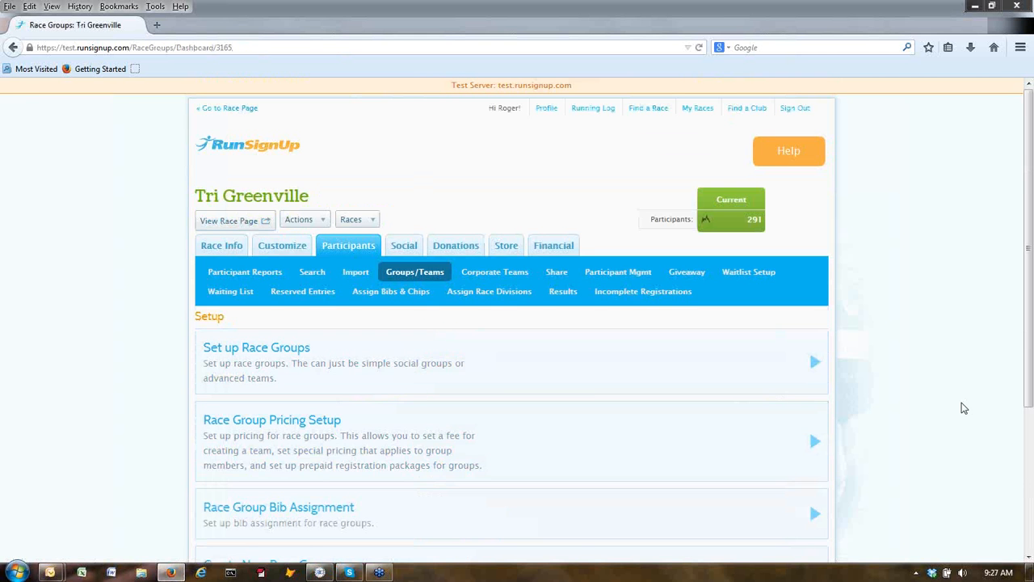
scroll(962, 406, down, 5)
click(294, 458)
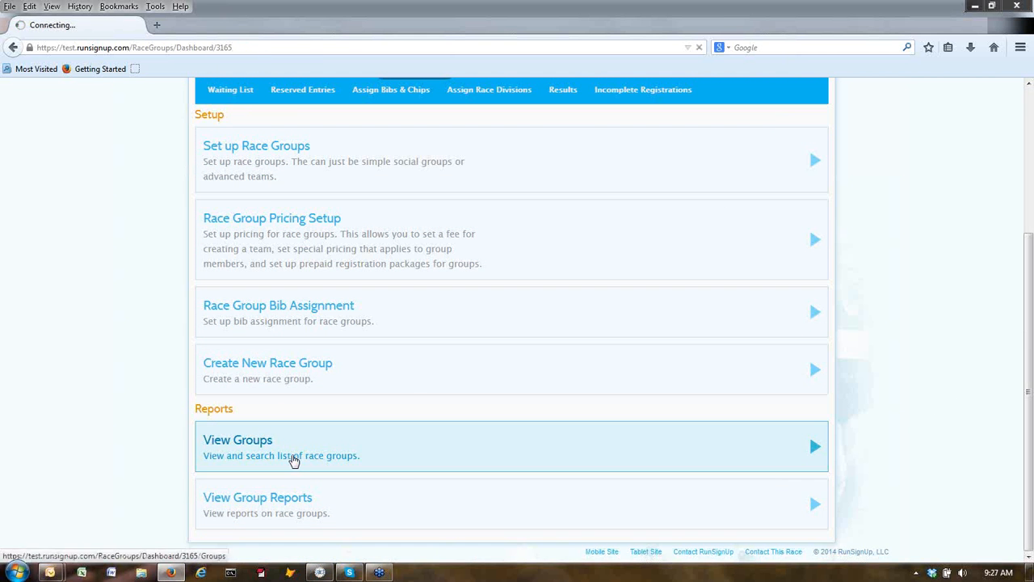
scroll(347, 444, down, 10)
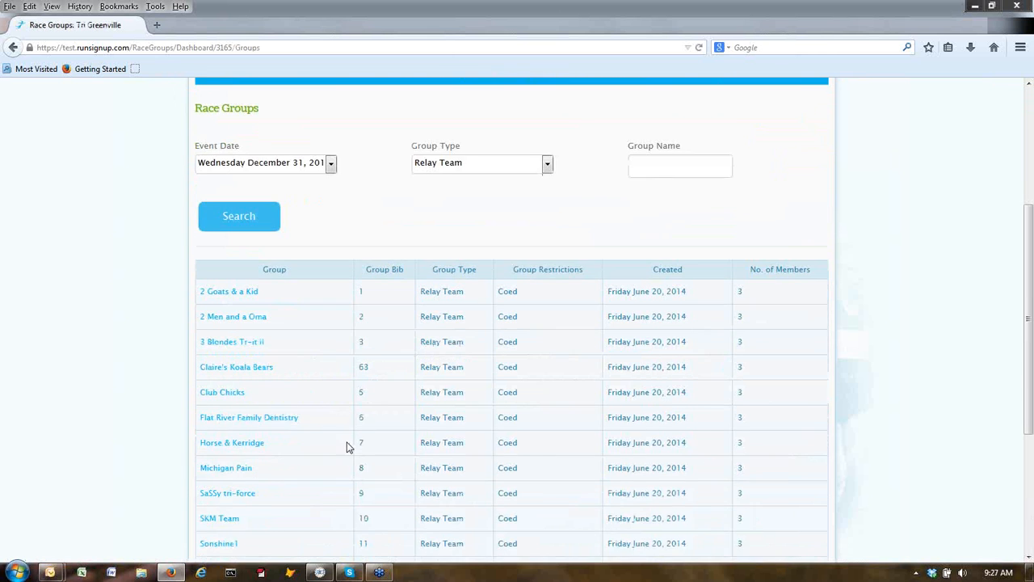
scroll(347, 446, up, 4)
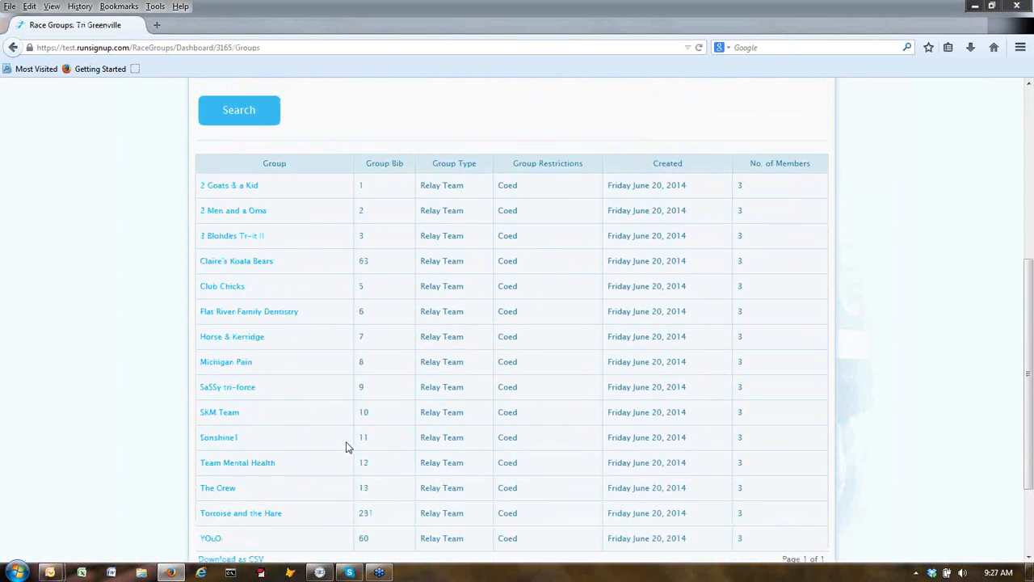
click(317, 575)
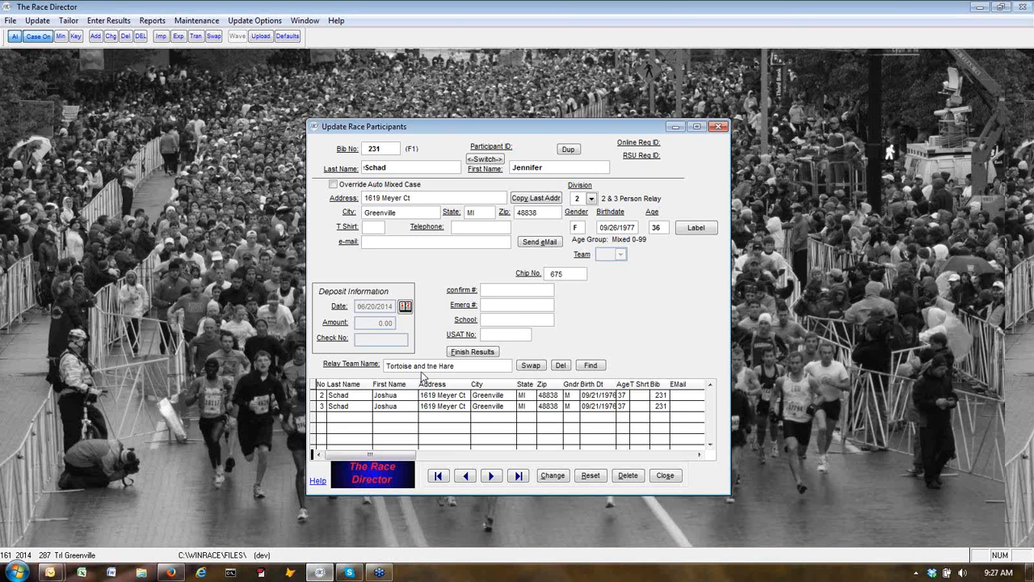
click(170, 572)
scroll(259, 453, down, 3)
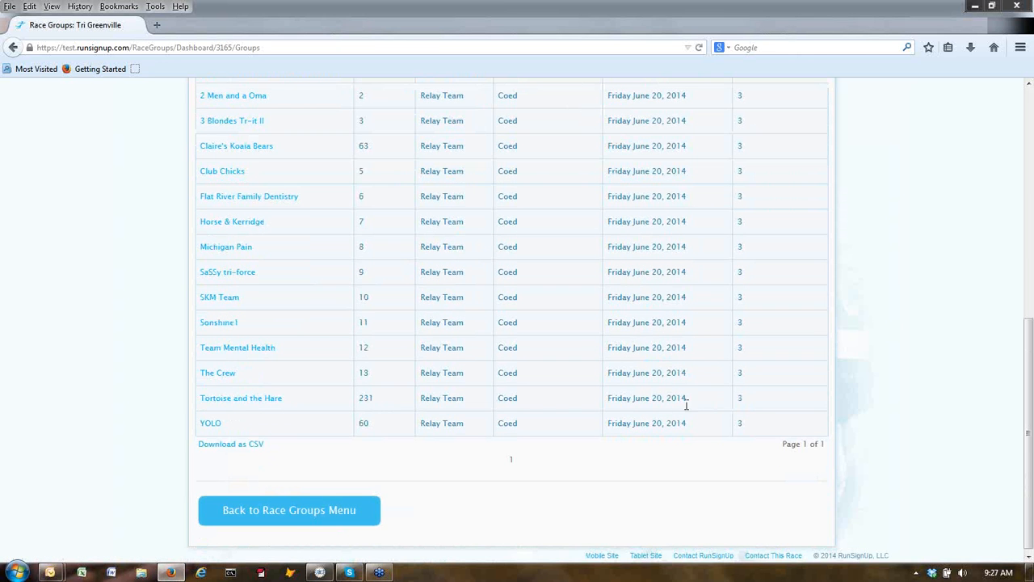
scroll(555, 403, up, 5)
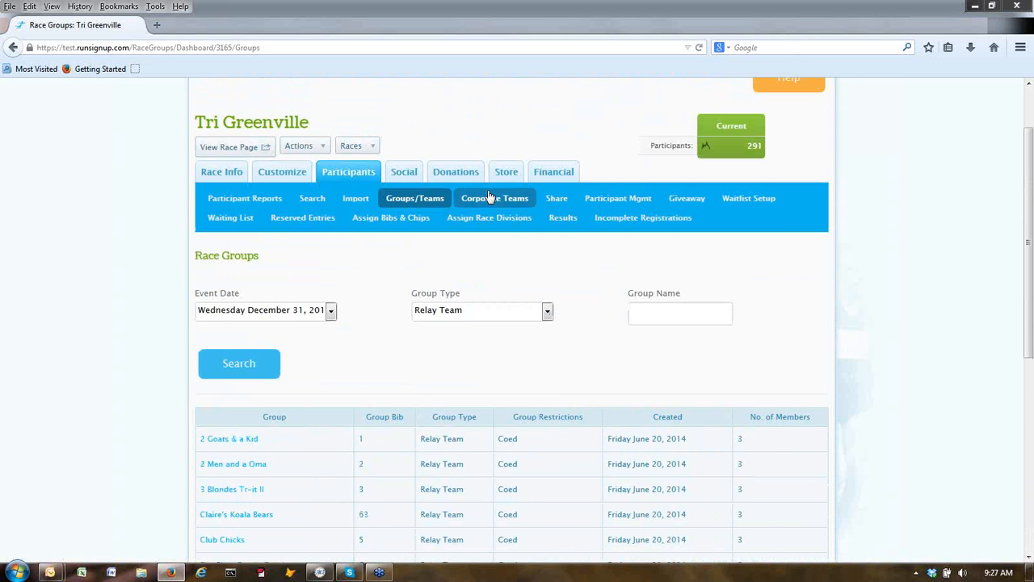
Search participants by partial last name 'sor' with Exact Match off, then return to The Race Director.
click(628, 201)
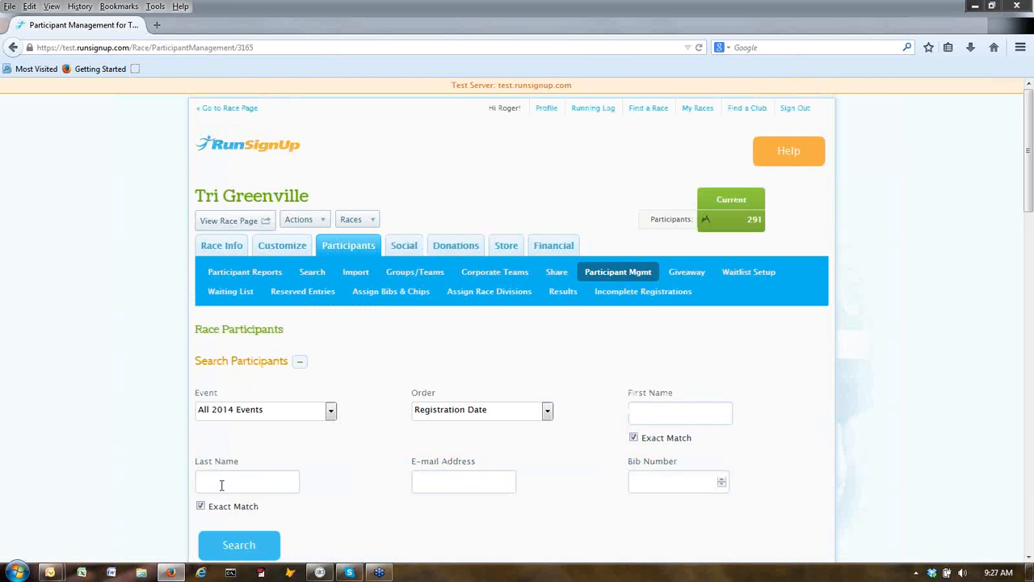
click(224, 485)
text(sorens)
click(201, 506)
click(236, 545)
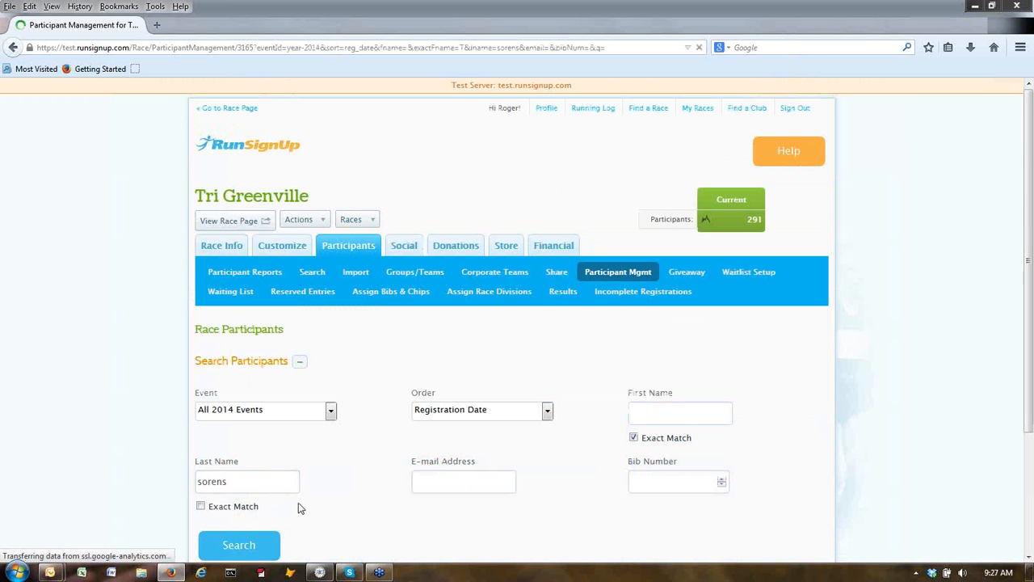
scroll(300, 503, down, 3)
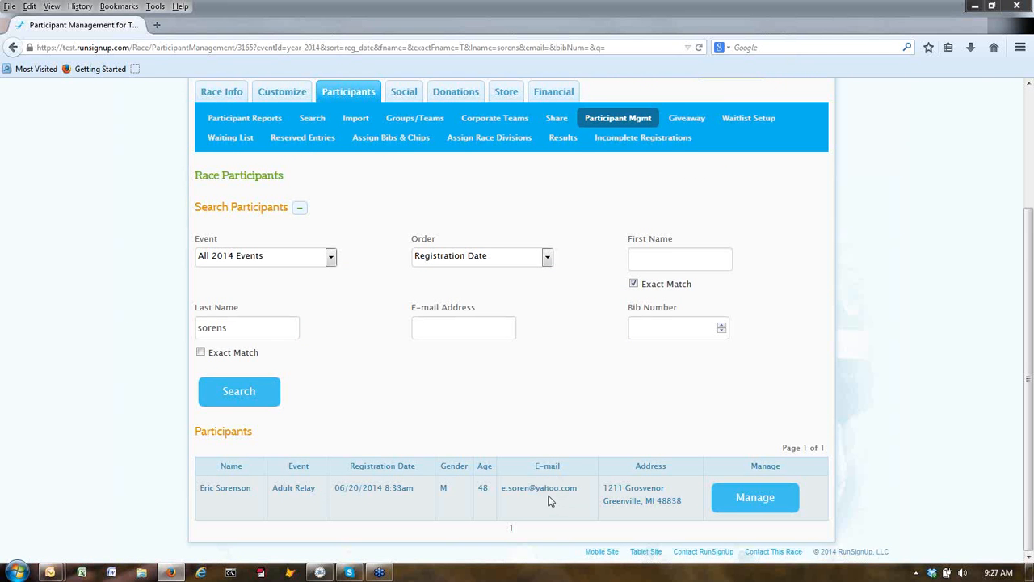
scroll(551, 443, up, 3)
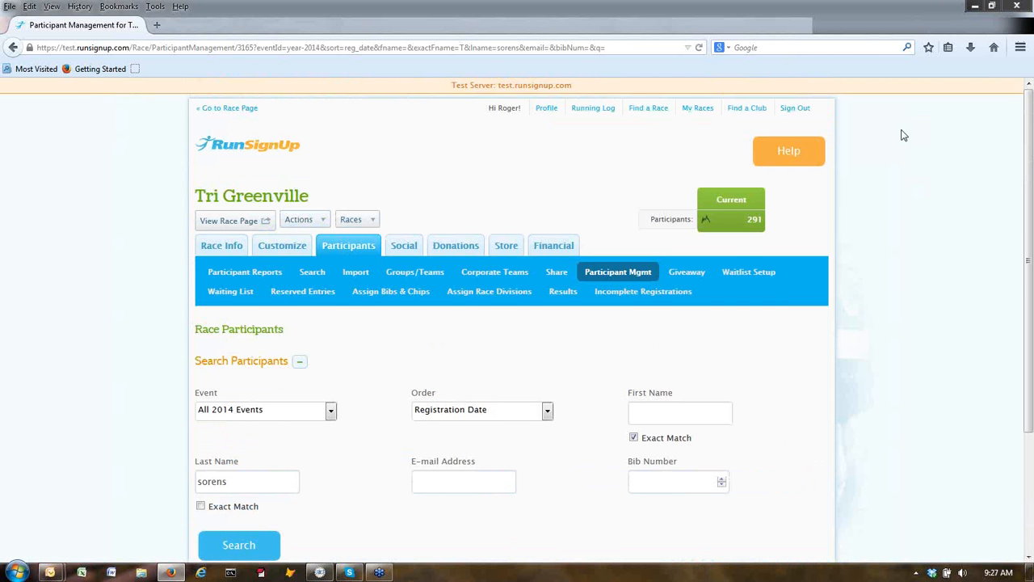
key(alt+Tab)
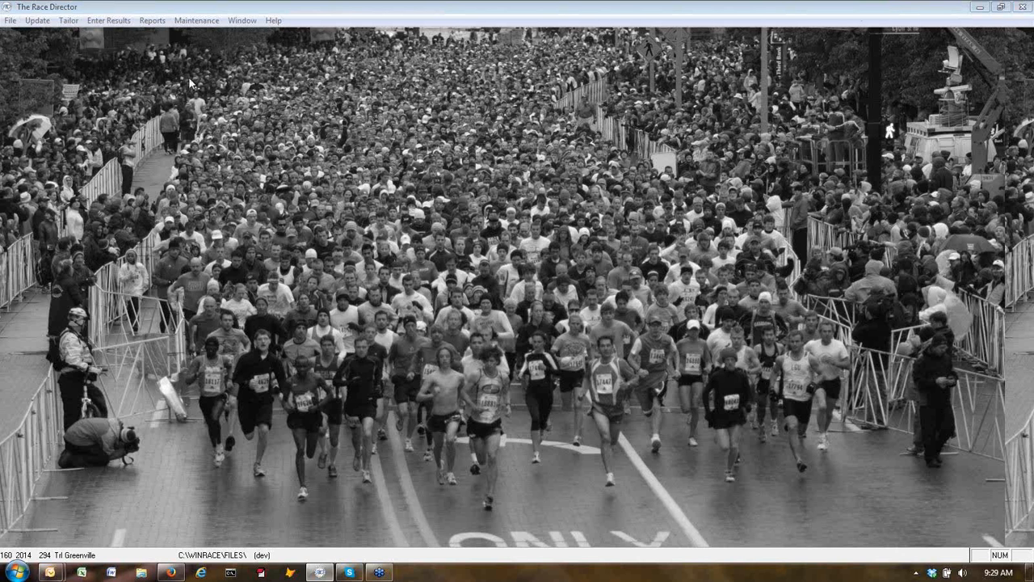
In Chip Results, view the swim out, T1/T2 and 245 Finish timing points' chip times.
click(113, 21)
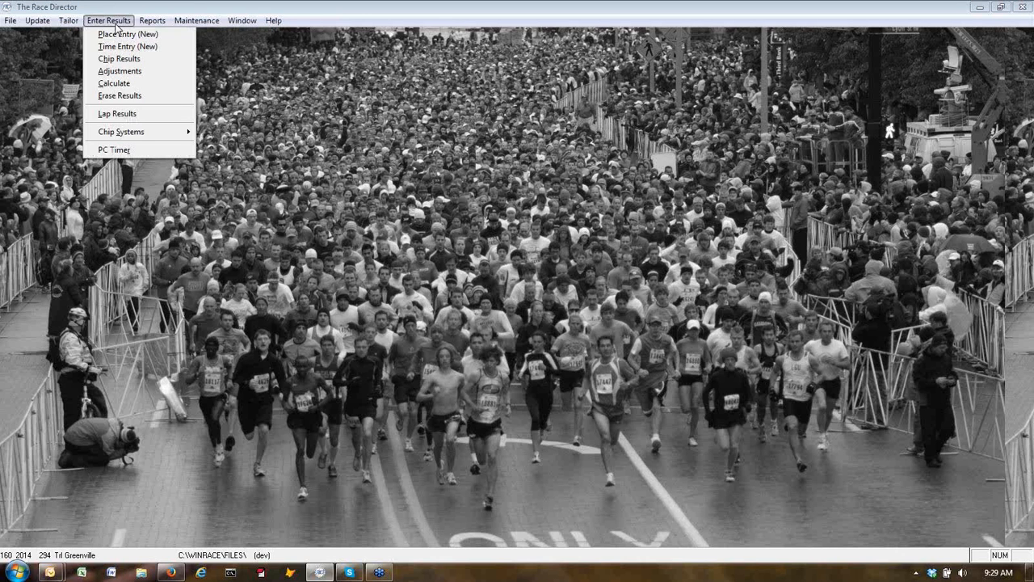
click(119, 58)
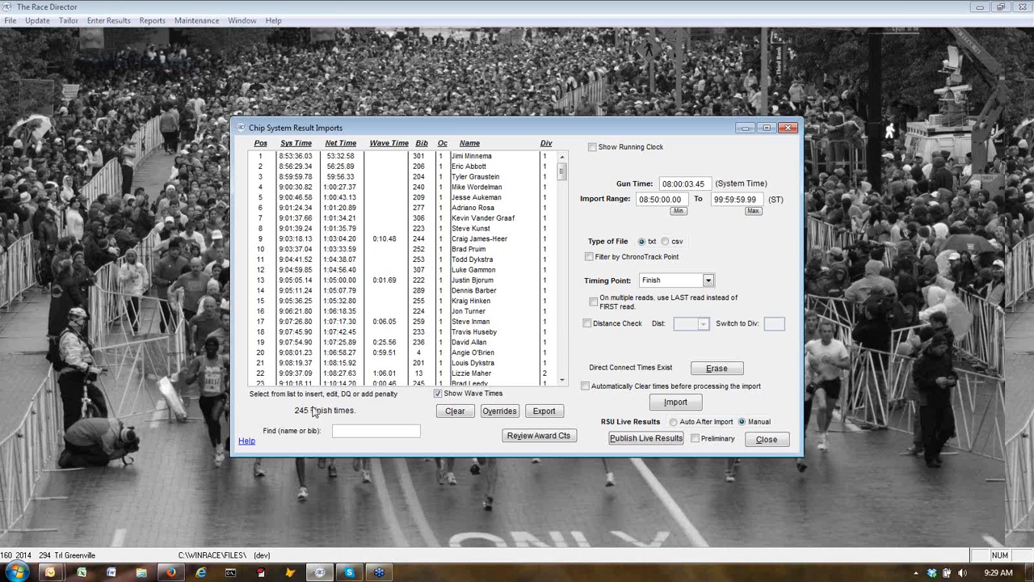
click(709, 281)
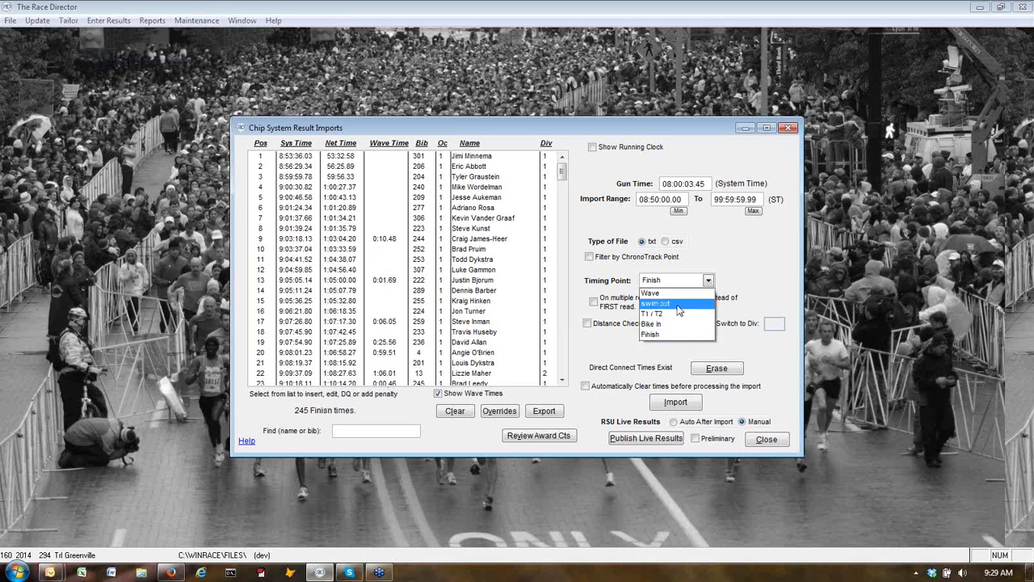
click(679, 304)
click(708, 280)
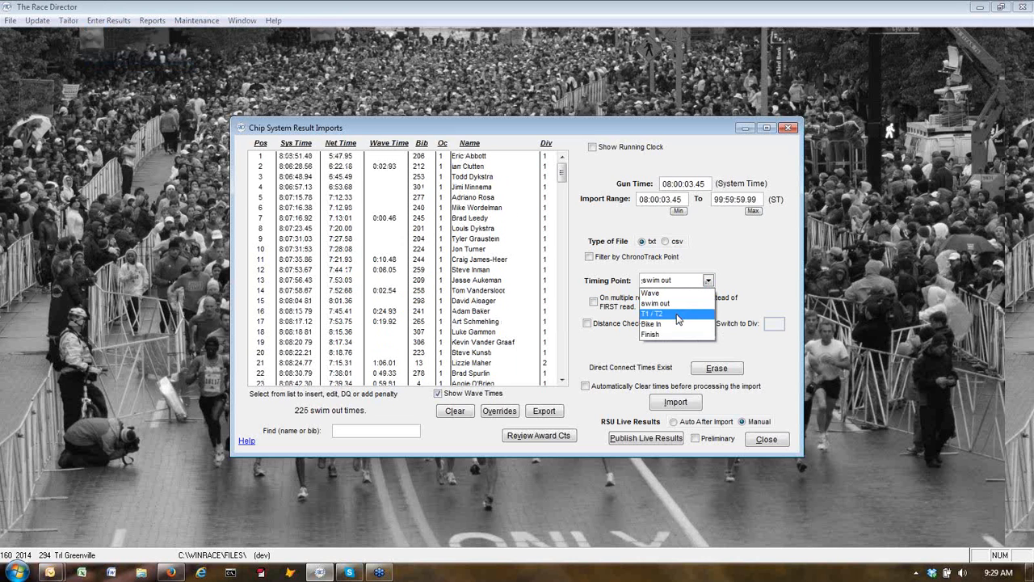
click(678, 316)
click(708, 280)
click(656, 334)
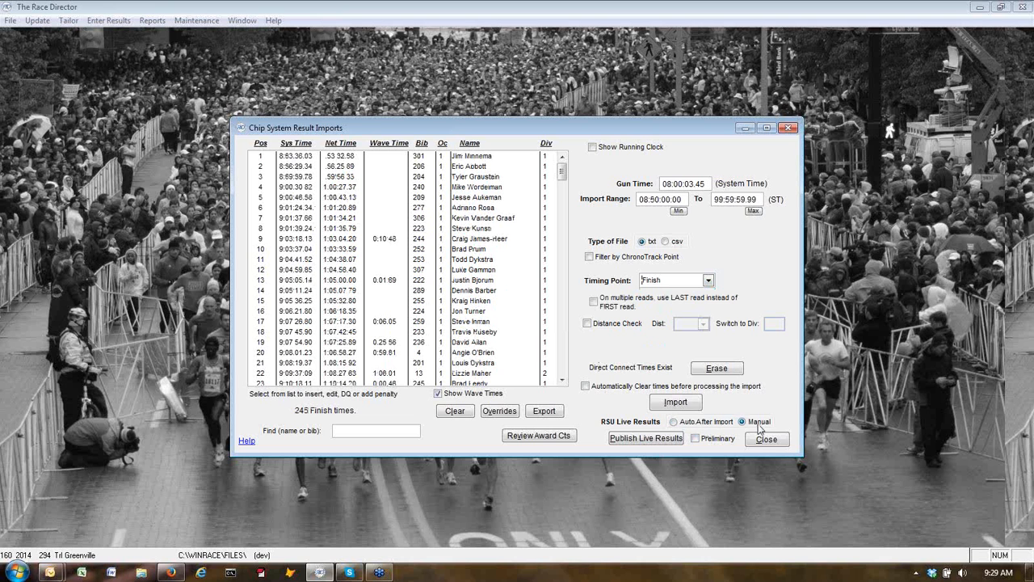
Publish the finish times as live results to the RunSignUp test server and close the window.
click(644, 440)
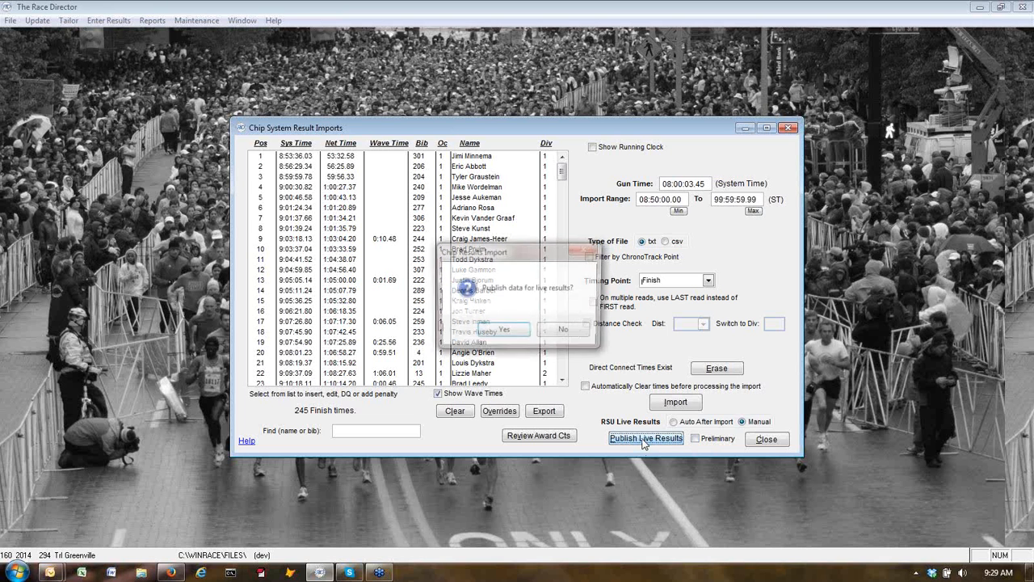
click(509, 331)
click(513, 333)
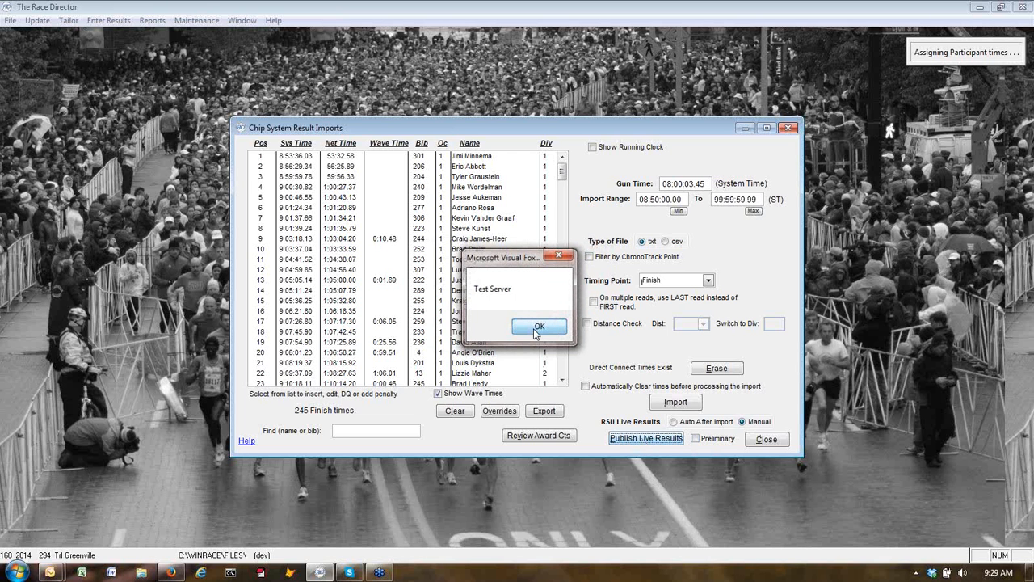
click(537, 327)
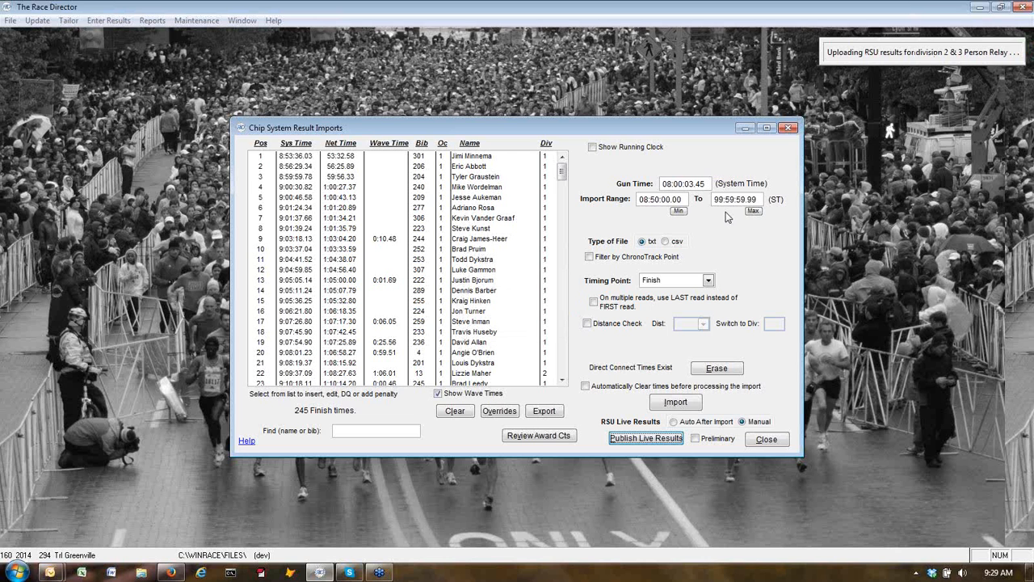
click(763, 440)
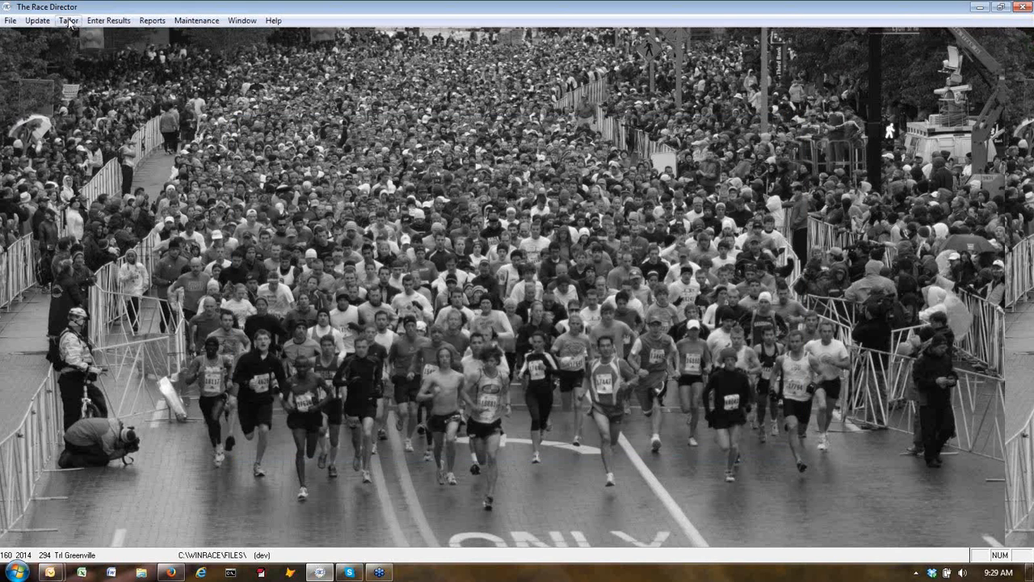
click(69, 21)
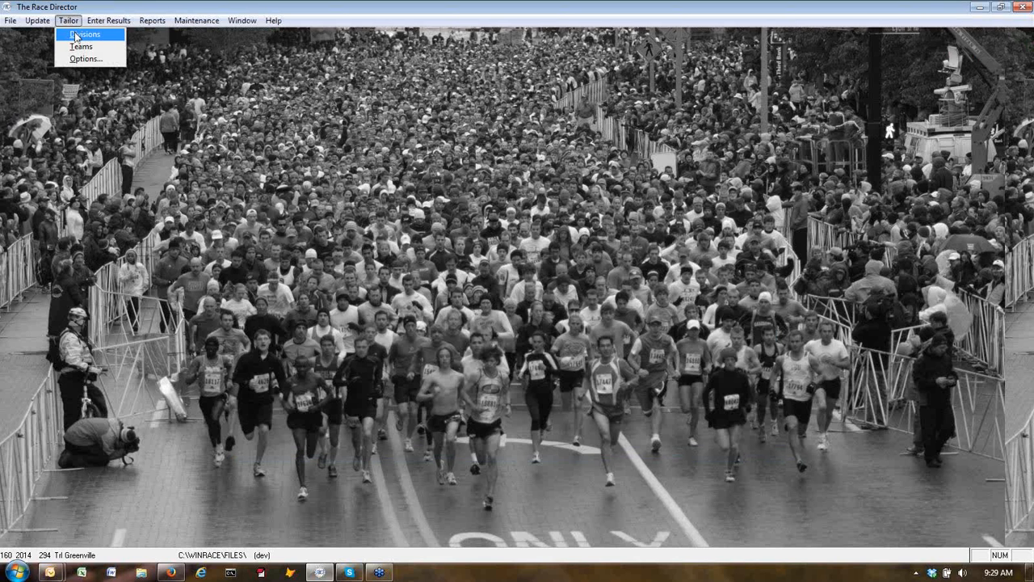
Check Setup Events, then review finishers for Triathlon (152), relay (15), Kids 7-10 (52) and Kids 11-14 (25).
click(81, 35)
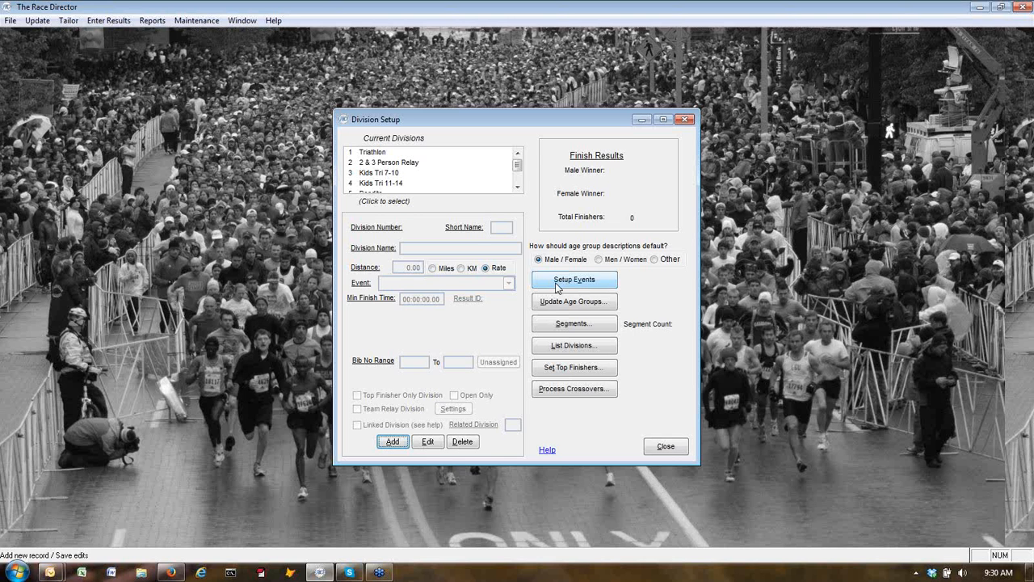
click(556, 287)
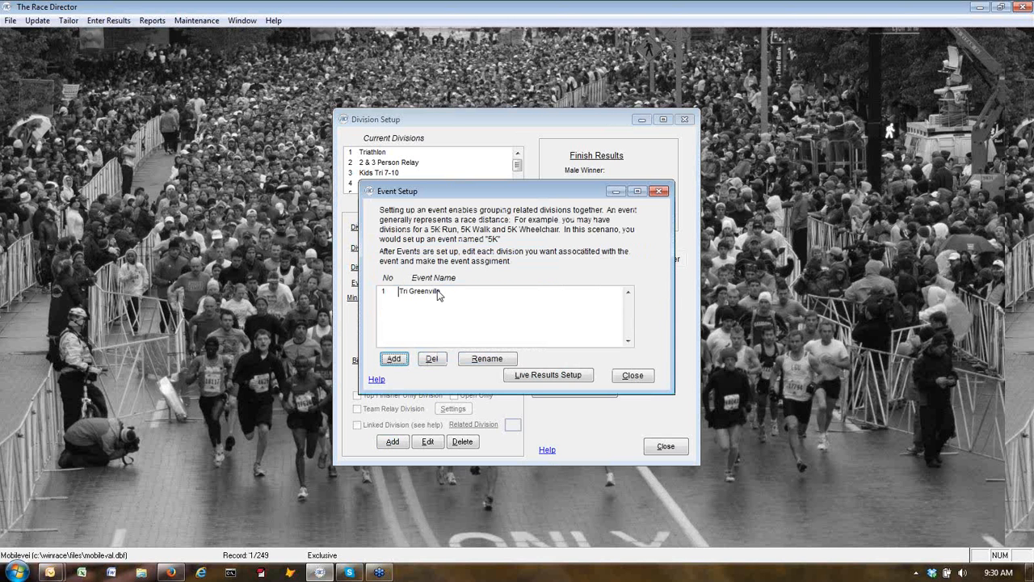
click(633, 377)
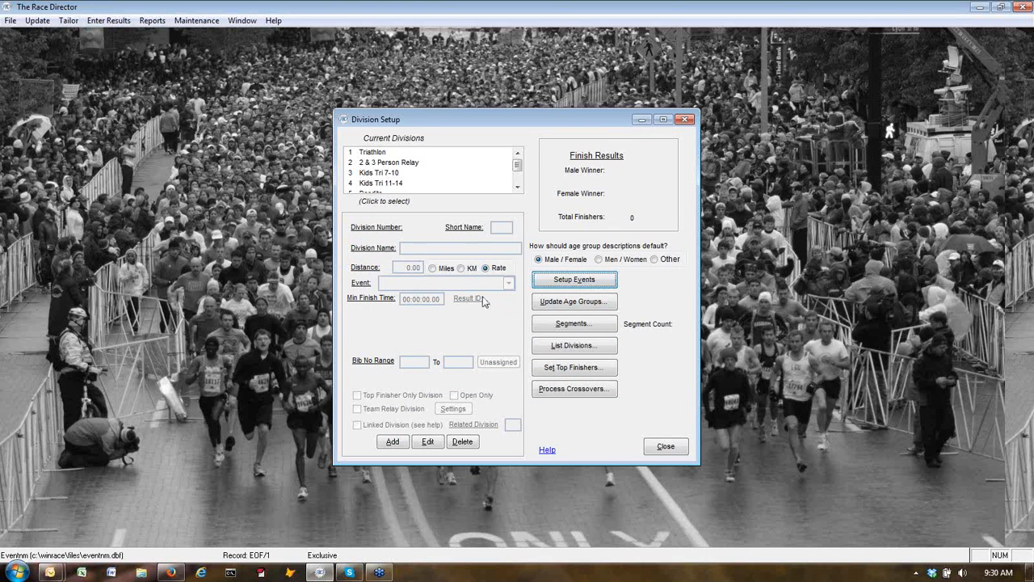
click(370, 153)
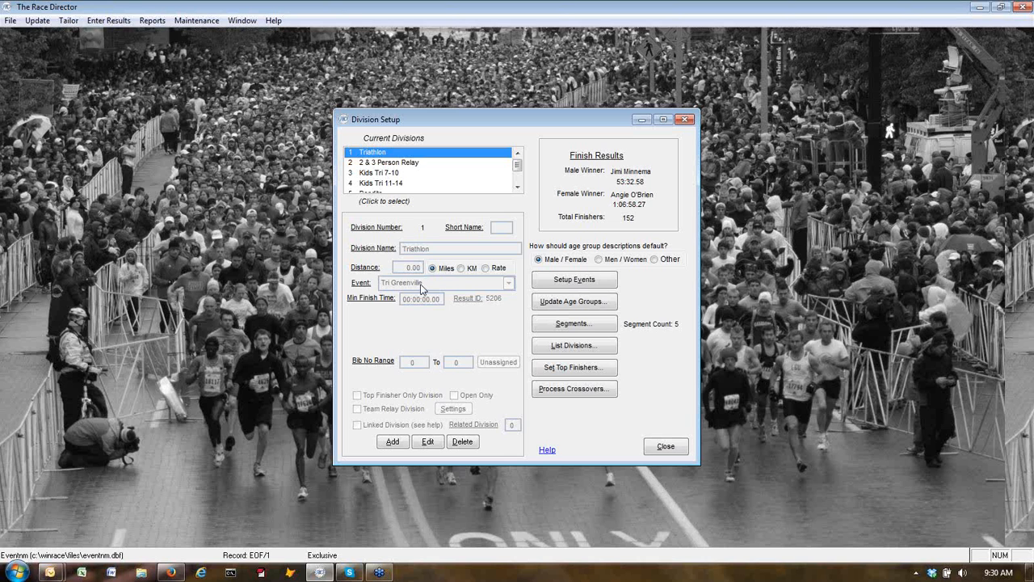
click(409, 164)
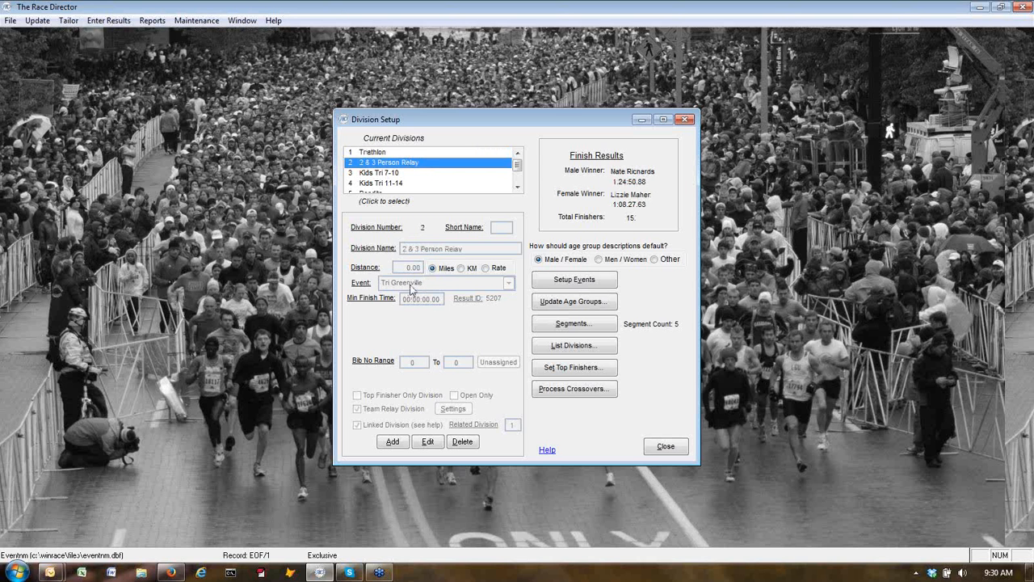
click(387, 173)
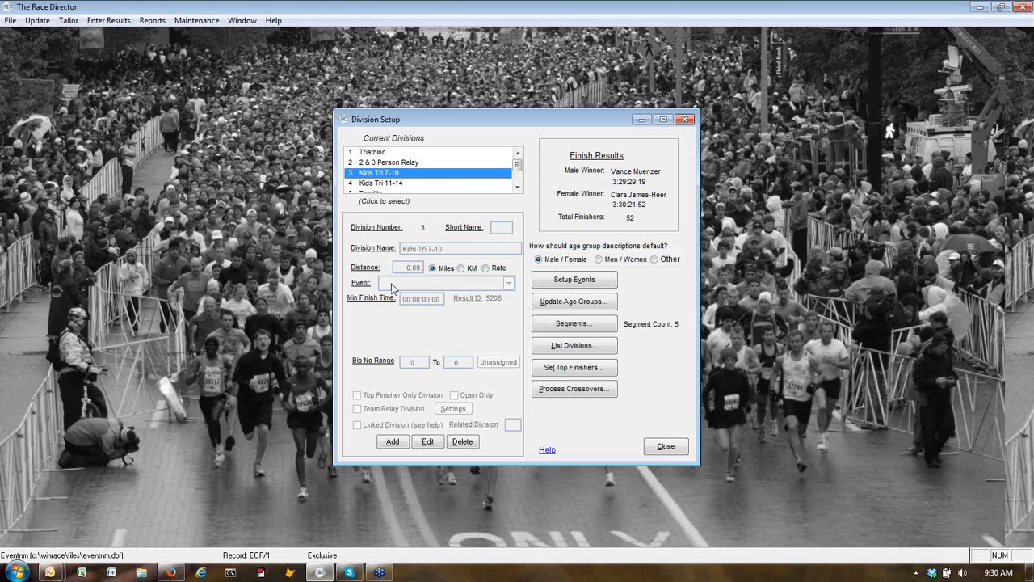
click(397, 184)
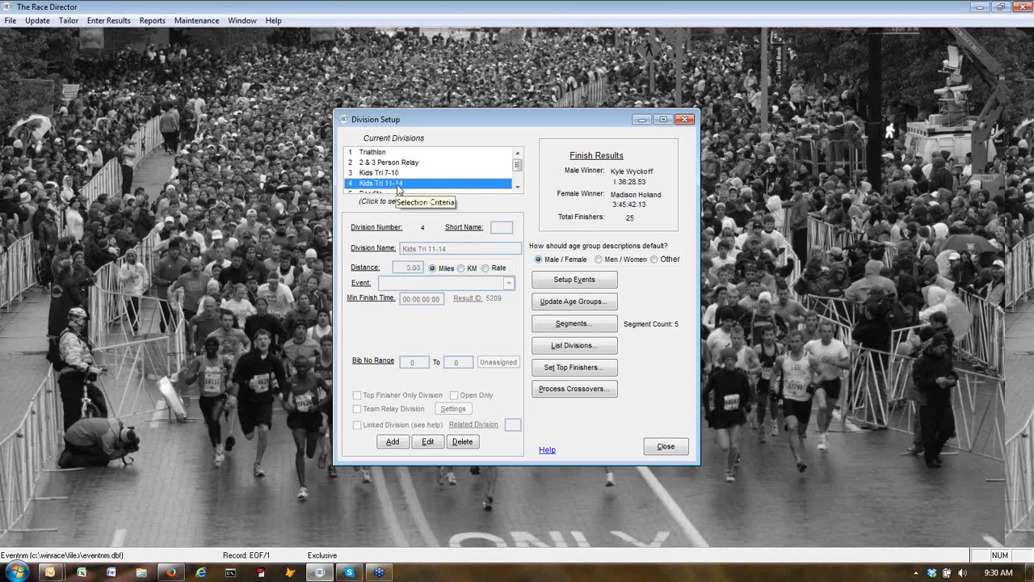
click(397, 175)
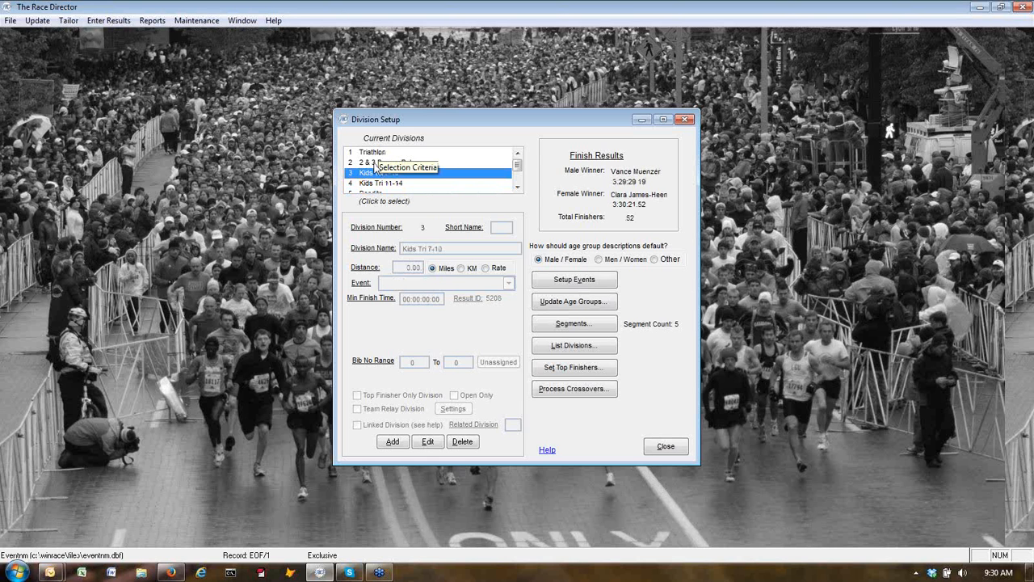
click(375, 153)
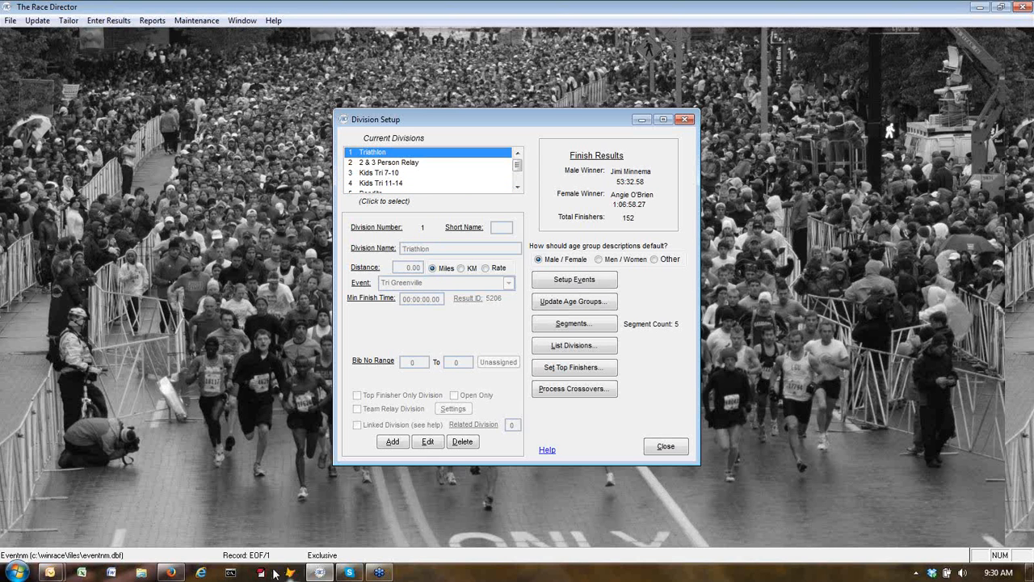
From the race page's Results tab, scroll through the Adult Race Triathlon split times.
click(171, 572)
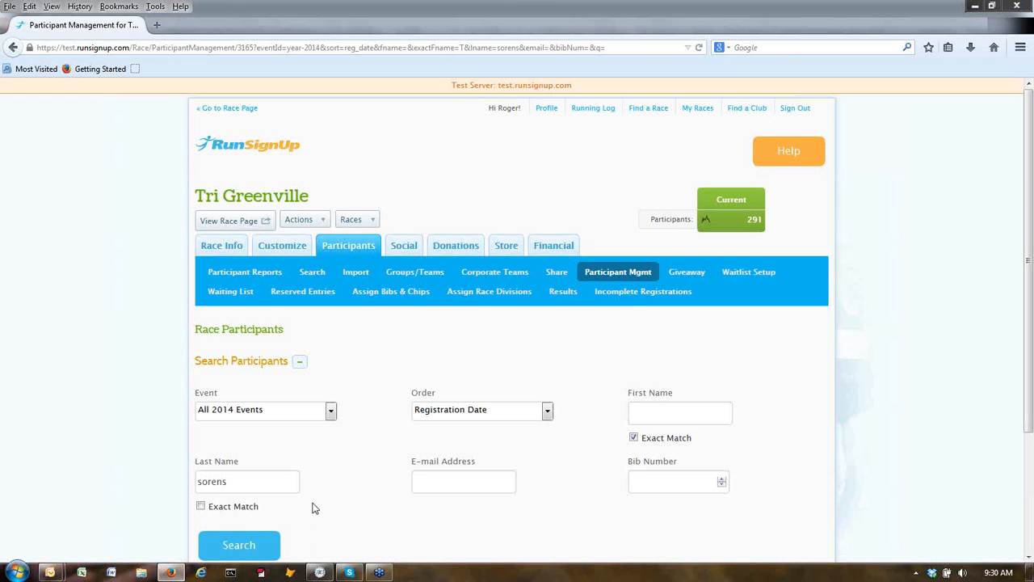
click(257, 223)
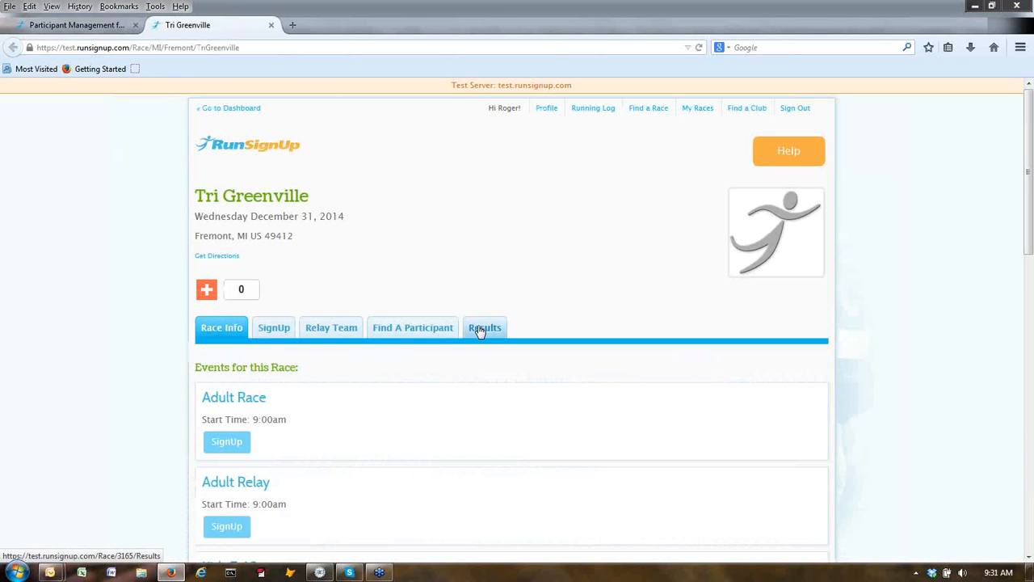
click(480, 331)
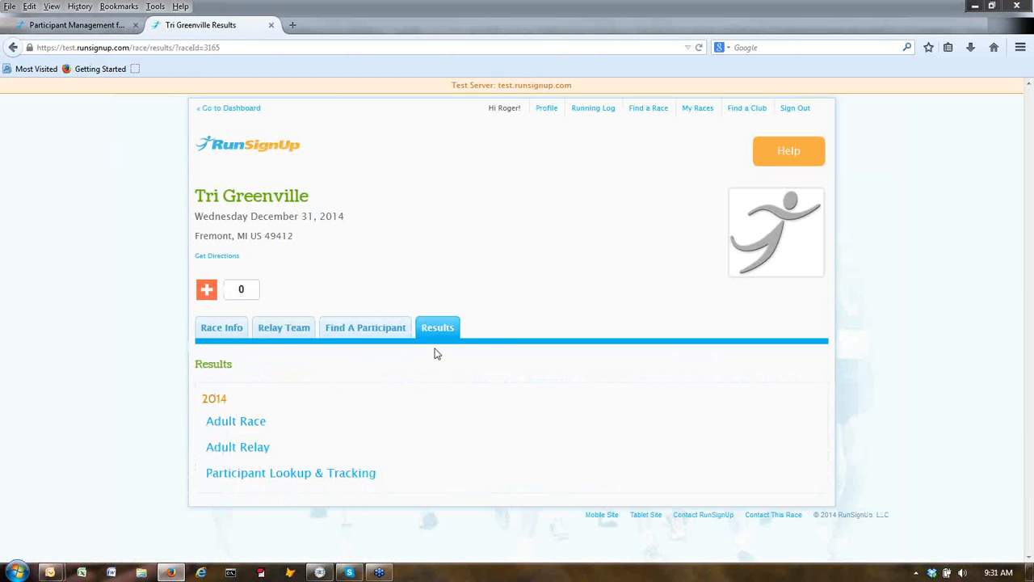
click(234, 425)
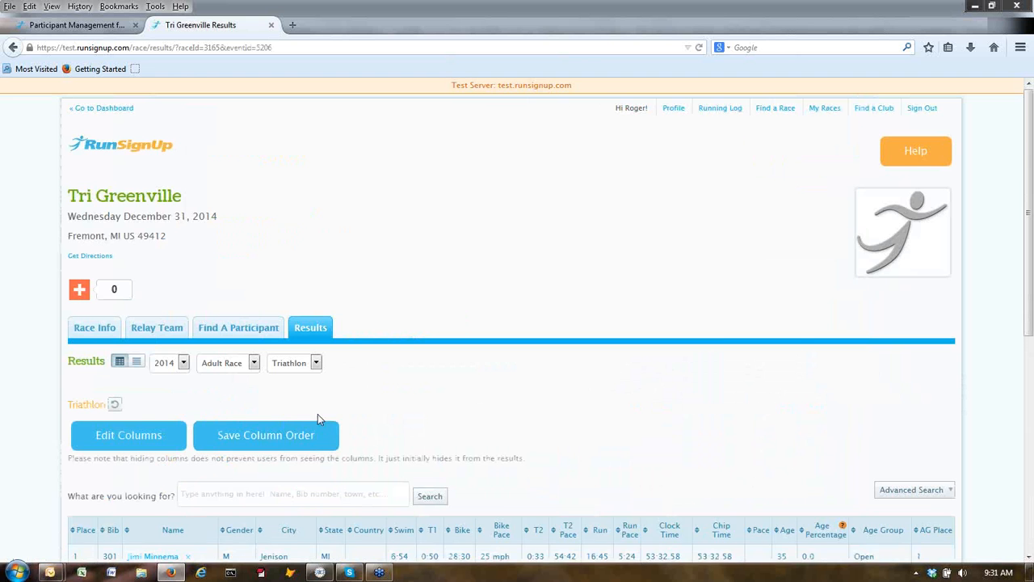
scroll(416, 387, down, 5)
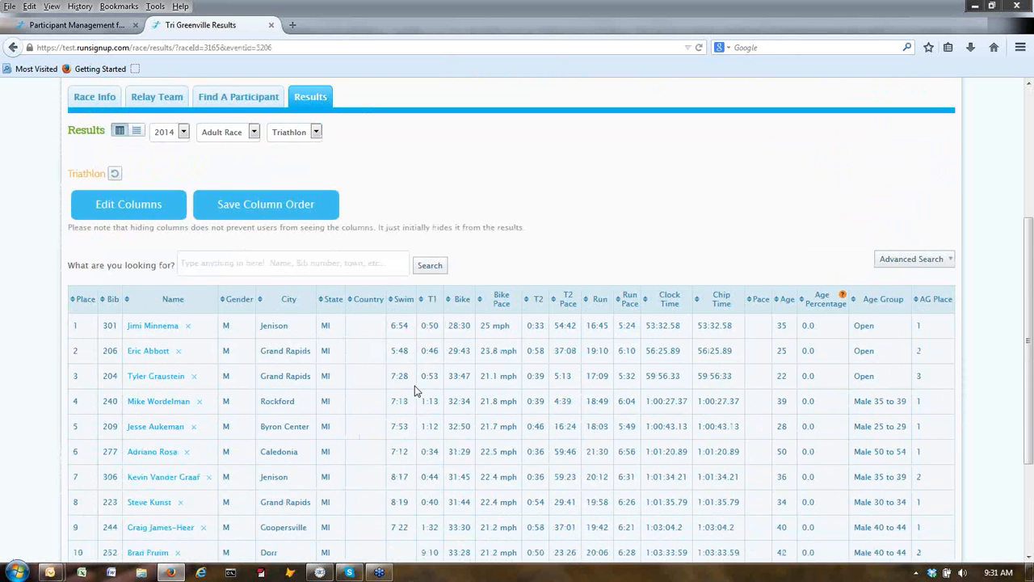
scroll(415, 385, down, 2)
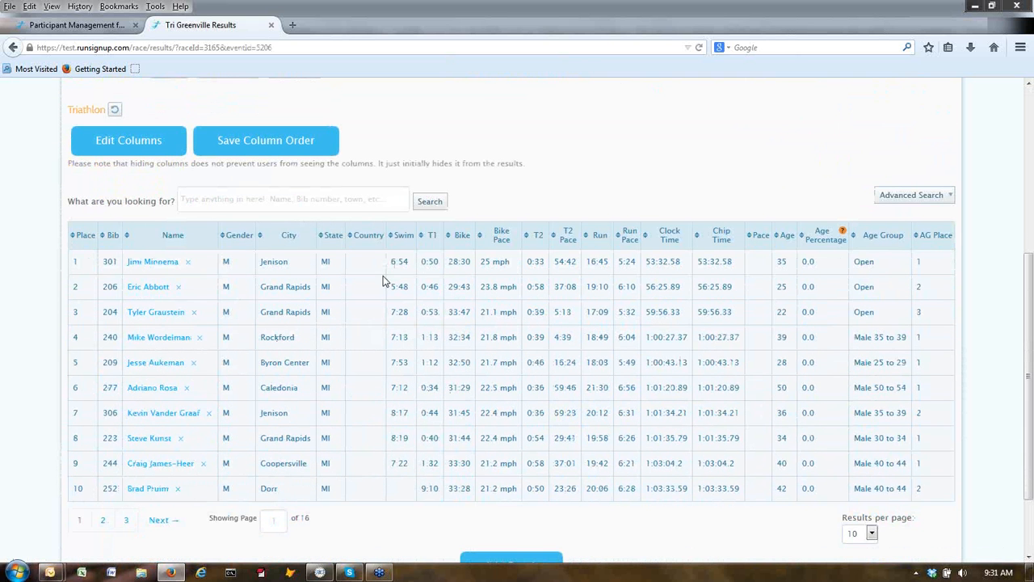